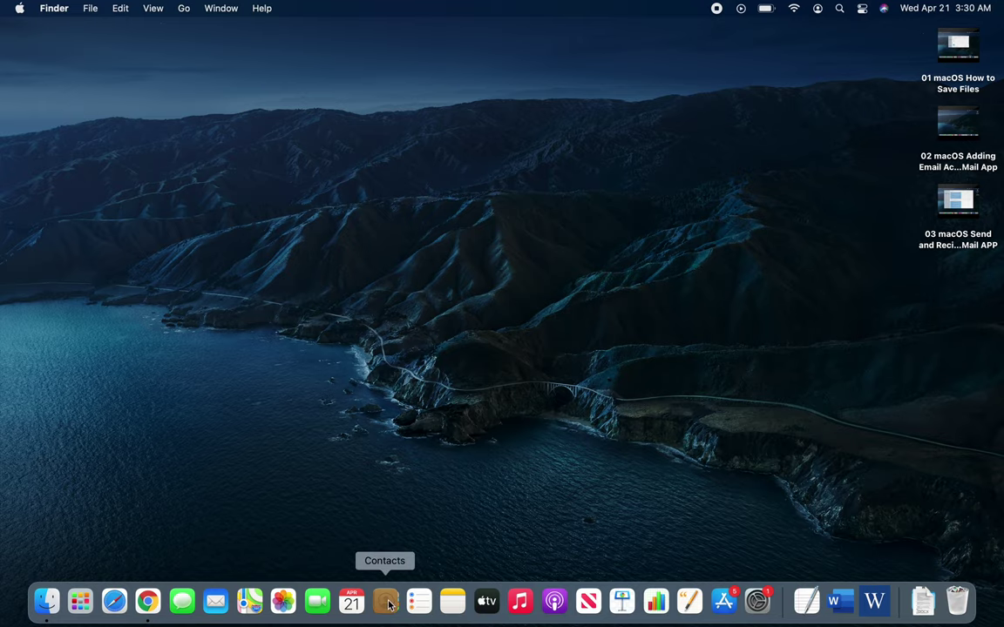
Launch Calendar in the April 2021 Month view and maximise its window to full screen.
left_click(351, 603)
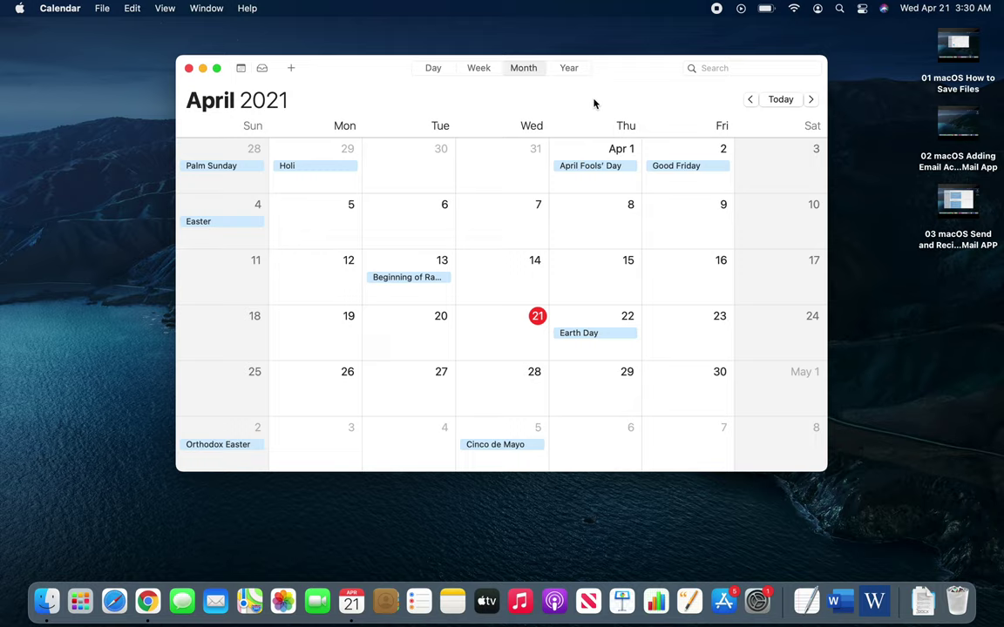
double_click(640, 75)
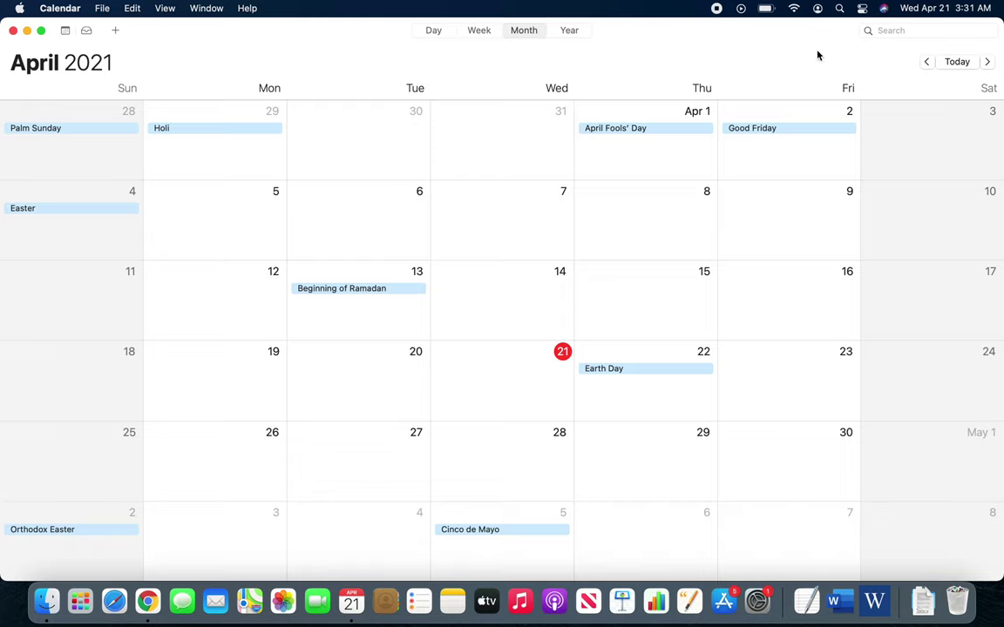
left_click(988, 63)
left_click(988, 64)
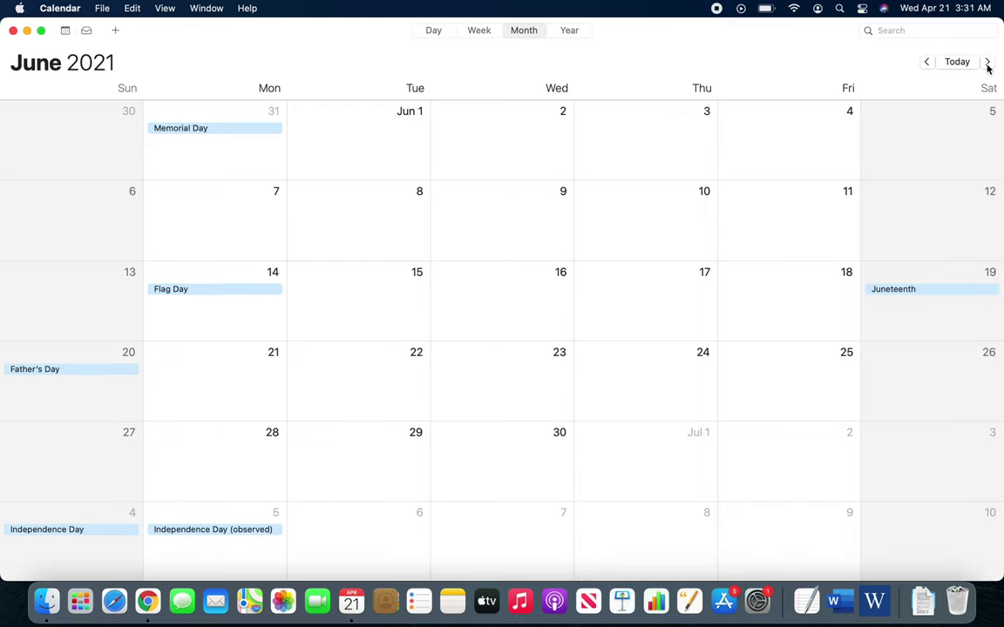
left_click(987, 63)
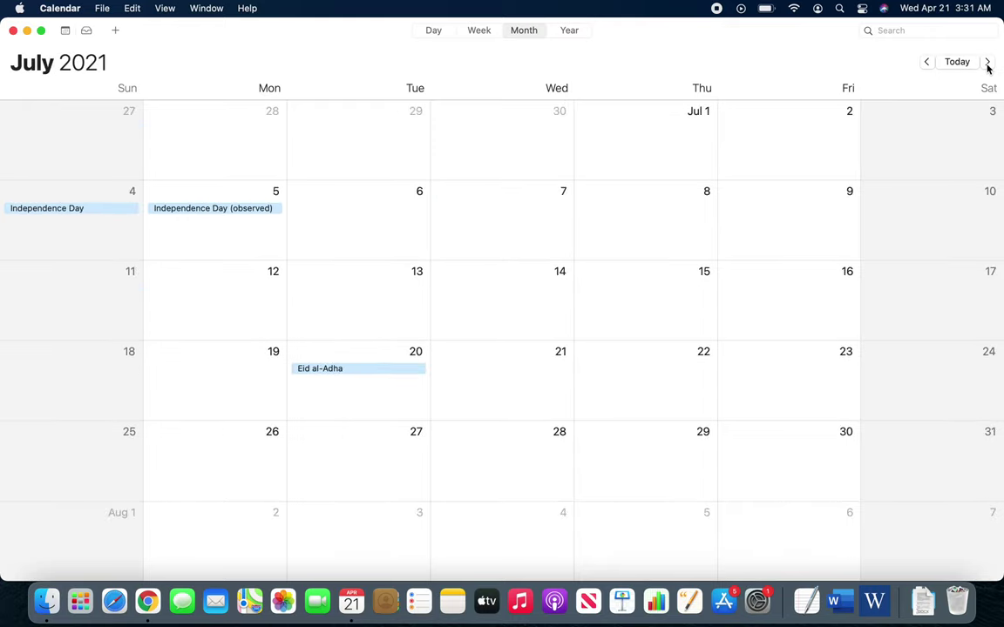
left_click(927, 65)
left_click(926, 66)
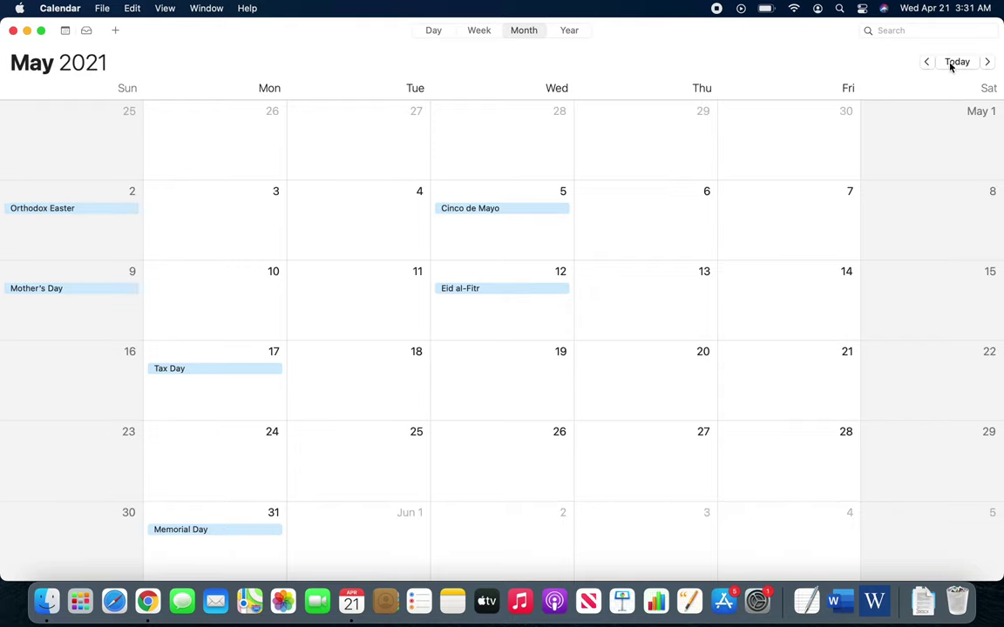
left_click(958, 62)
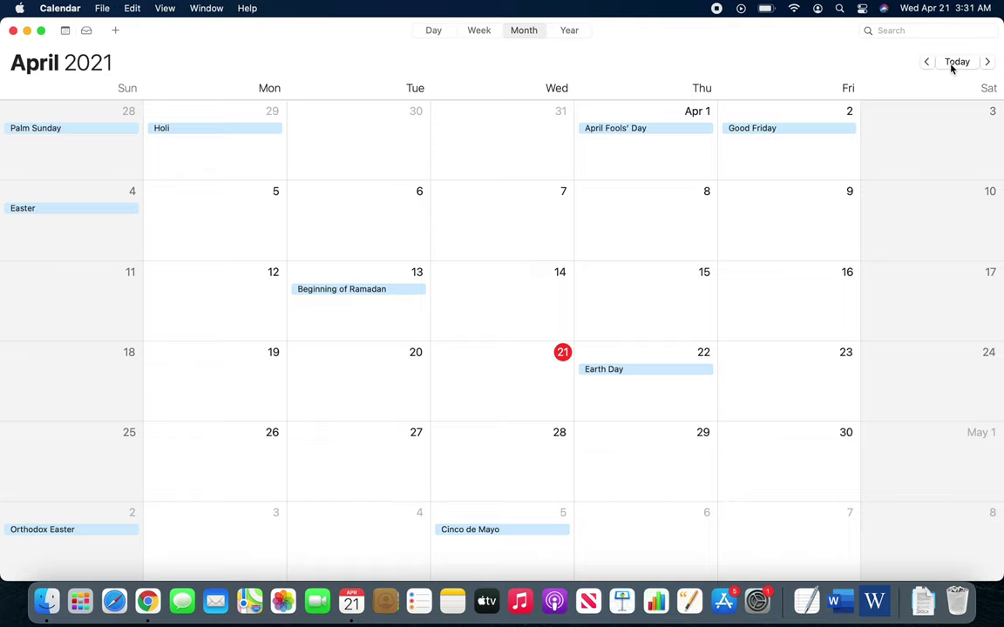
left_click(928, 66)
left_click(927, 64)
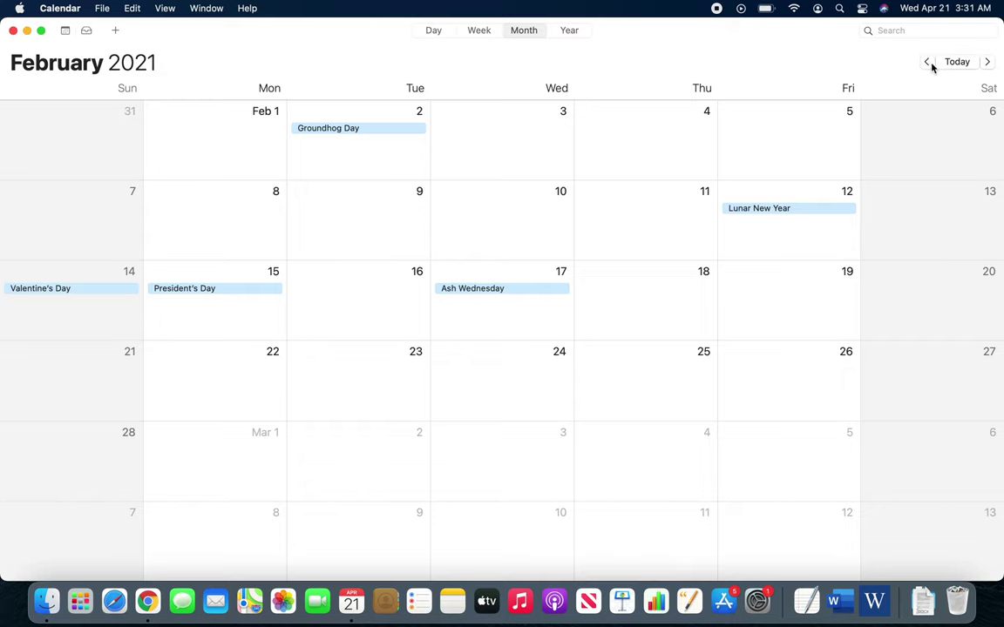
left_click(987, 63)
left_click(987, 65)
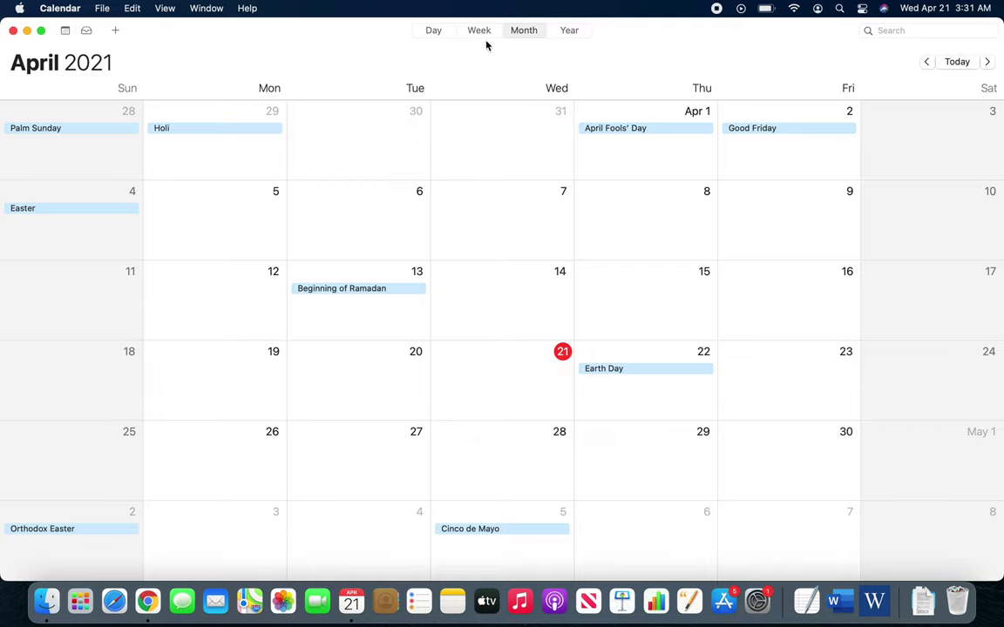
left_click(434, 34)
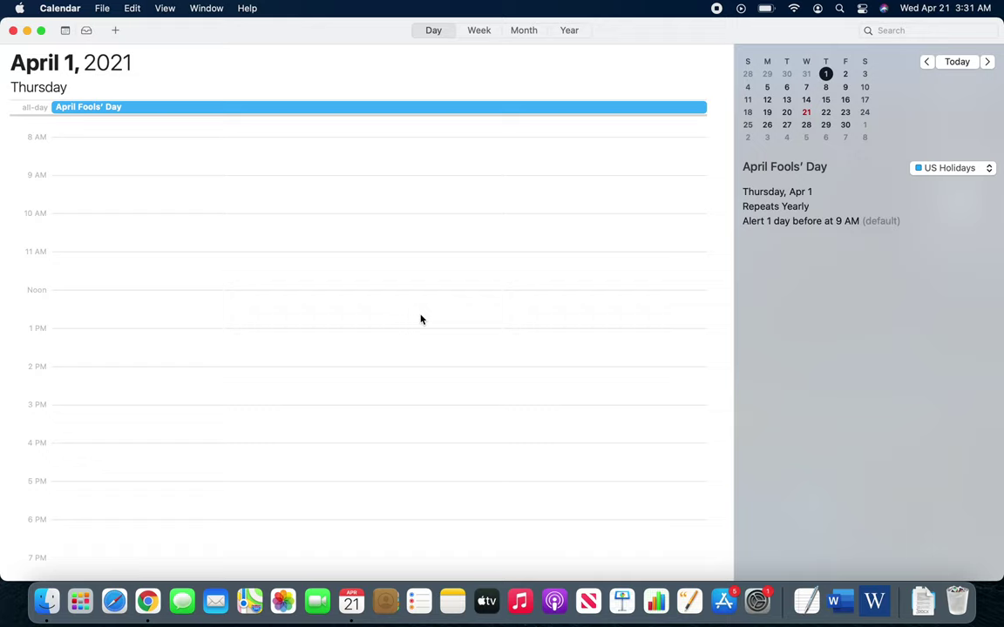
scroll(420, 319, "down", 5)
scroll(420, 319, "up", 10)
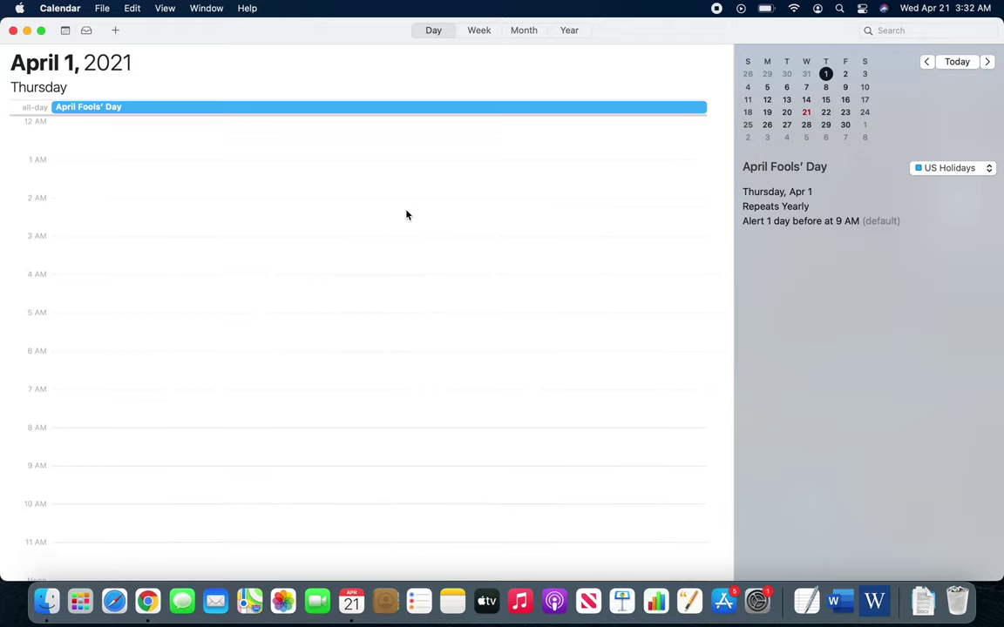
scroll(406, 216, "down", 3)
scroll(406, 216, "down", 3)
scroll(406, 215, "up", 10)
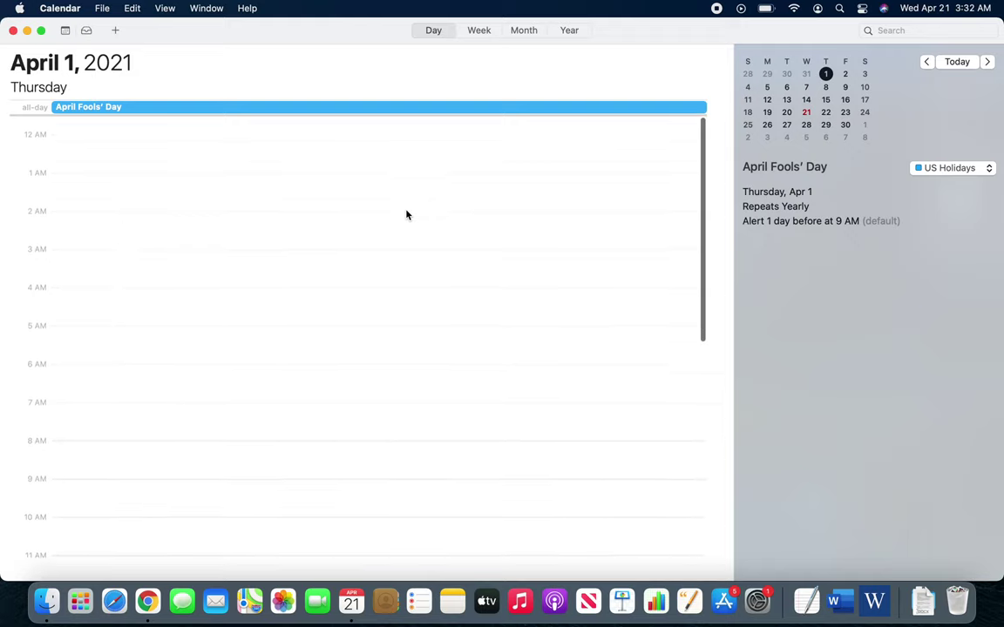
left_click(479, 30)
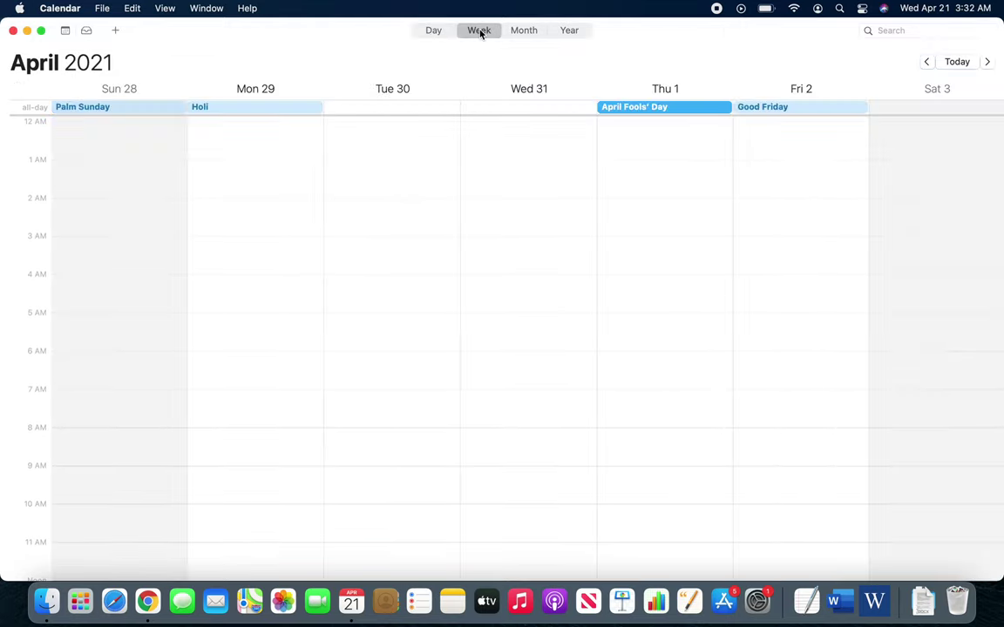
left_click(433, 31)
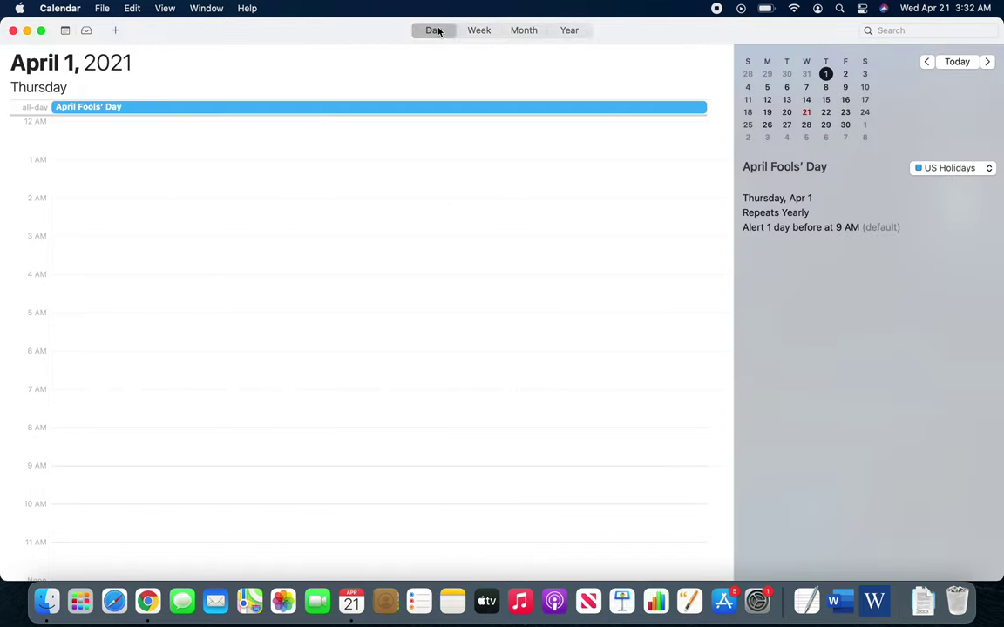
left_click(806, 114)
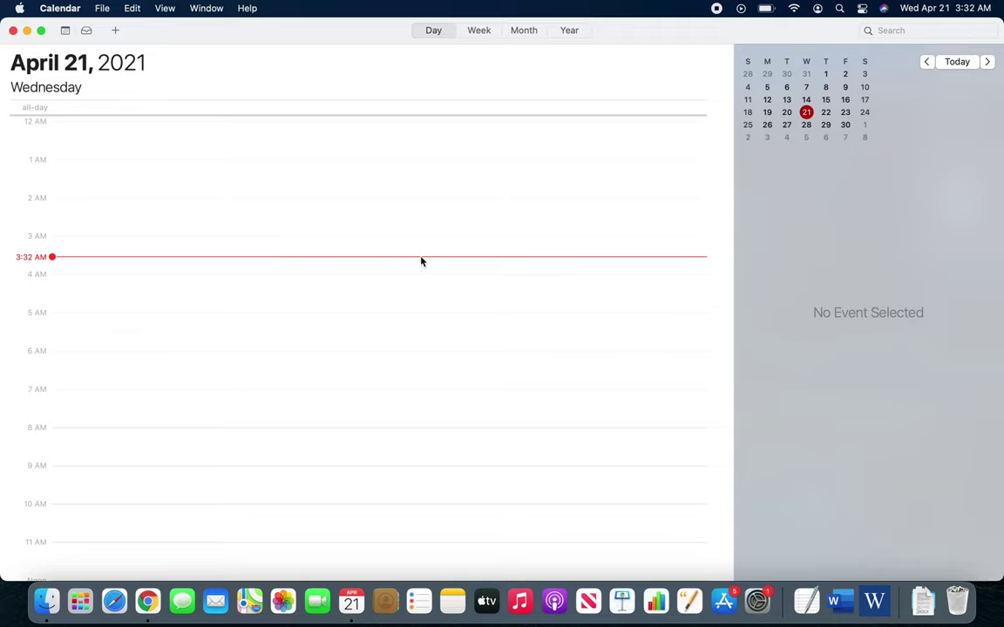
left_click(488, 31)
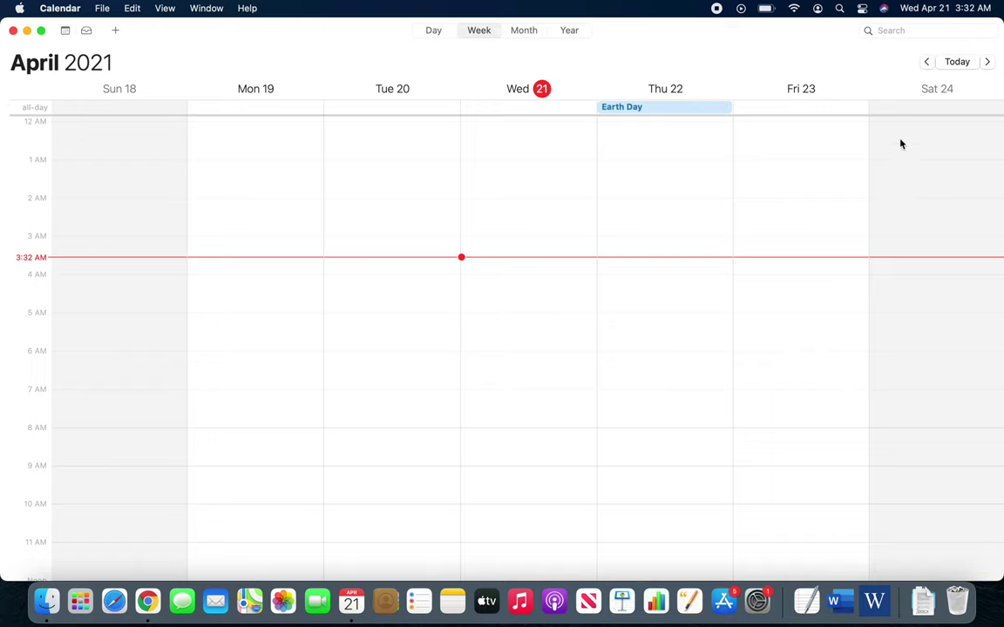
left_click(532, 35)
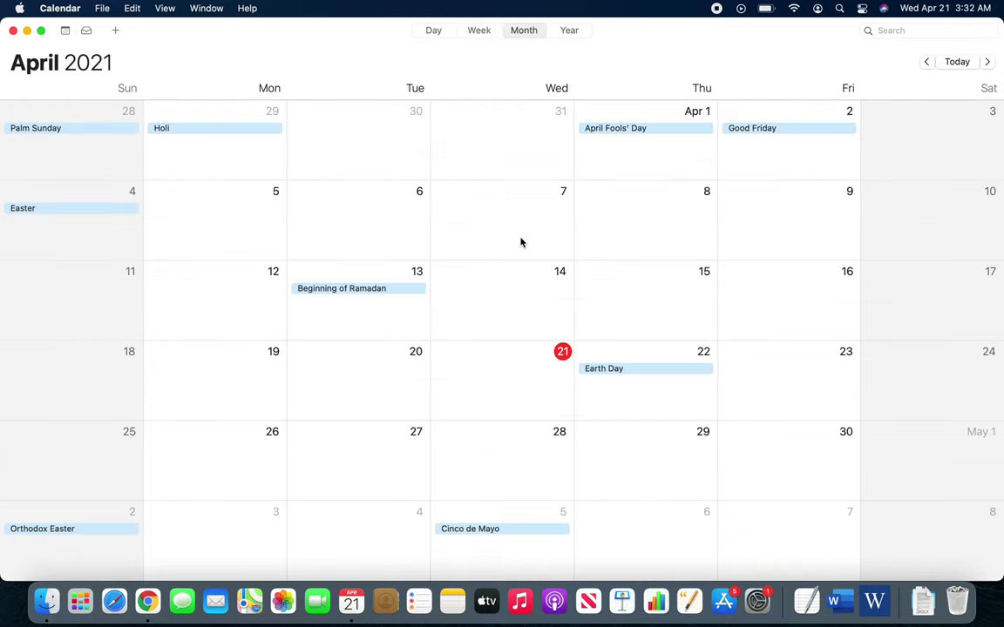
Switch to the 2021 Year view and check the Christmas Day event on December 25.
left_click(571, 33)
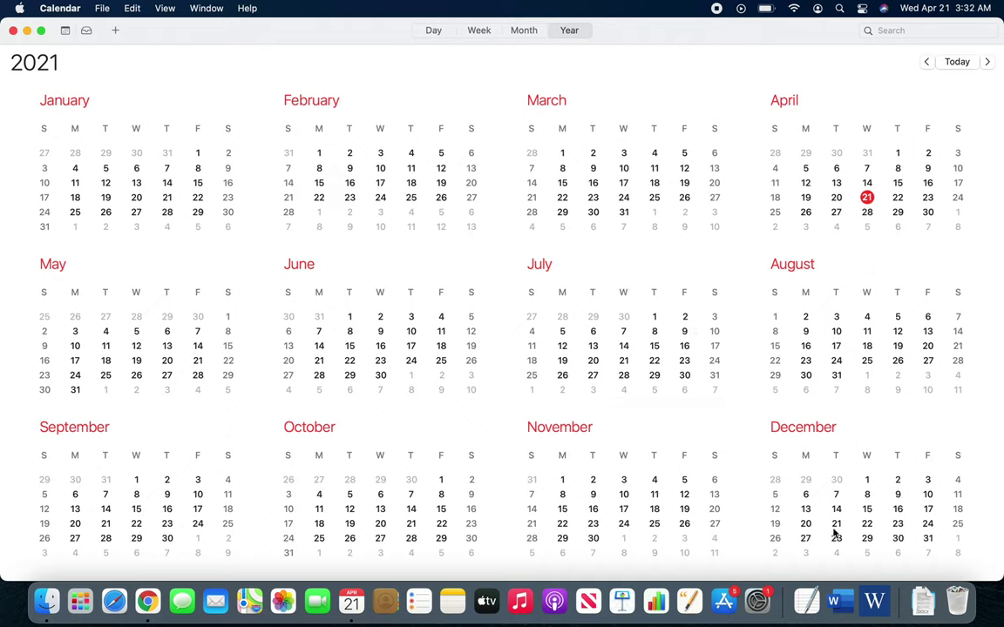
left_click(958, 523)
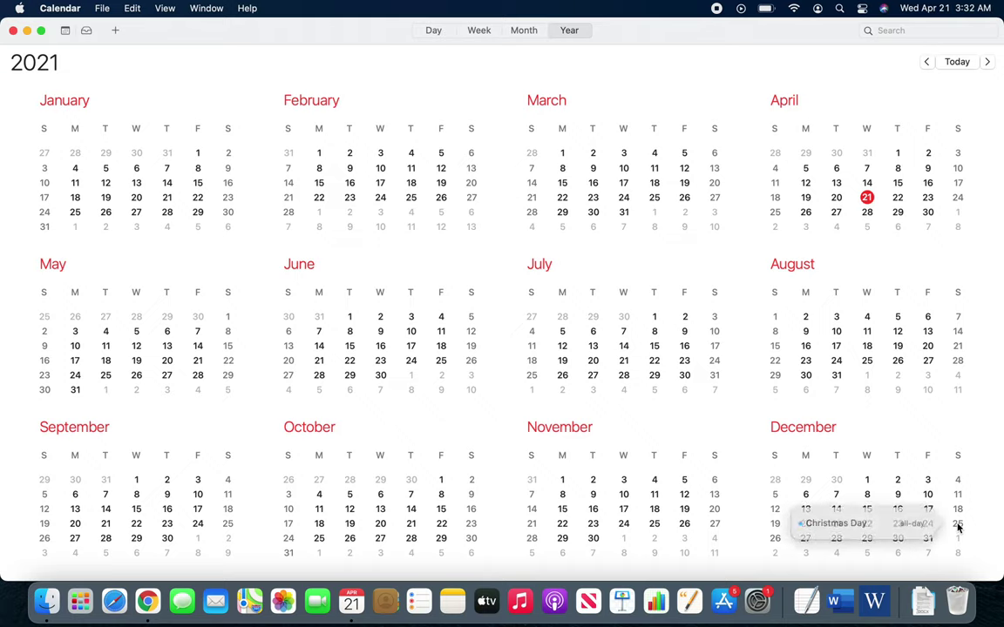
left_click(684, 417)
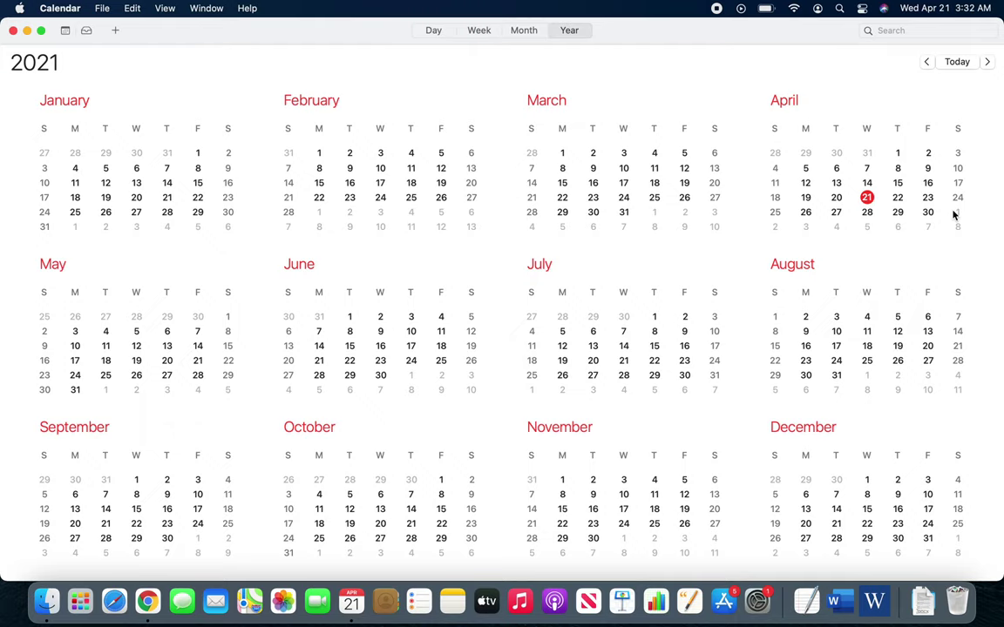
In the April 18–24 week, create 'Global Meetings' on Wednesday 21, 4:15–5:15 AM, and show its time settings.
left_click(475, 33)
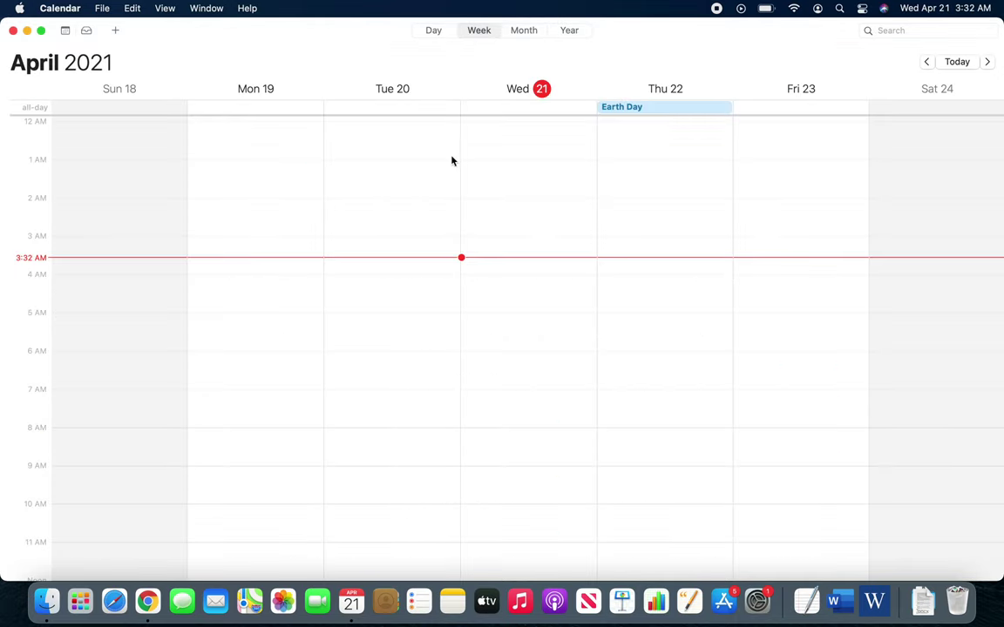
left_click(484, 32)
double_click(510, 287)
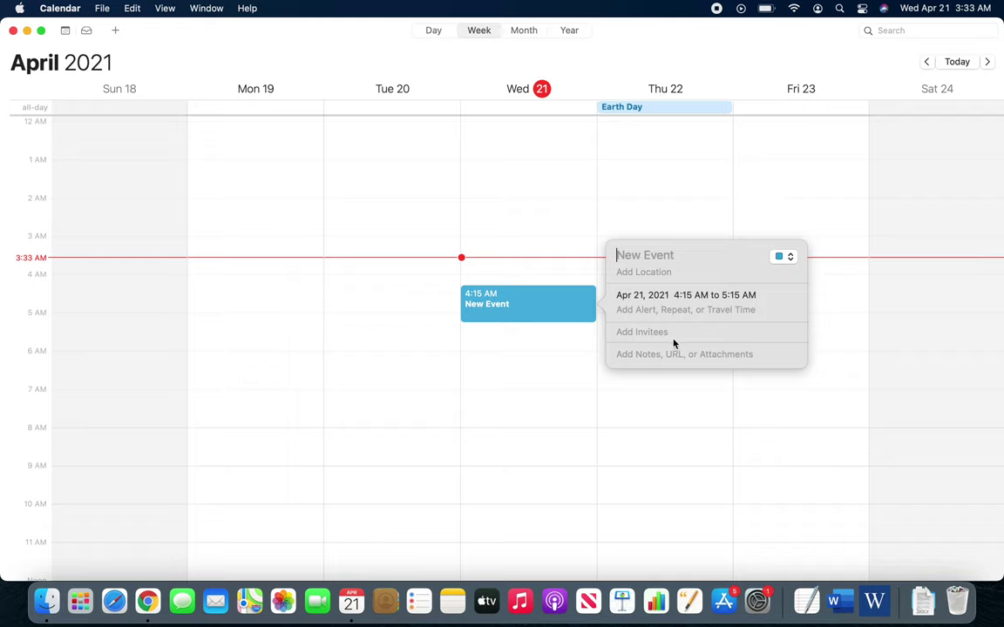
type("gym")
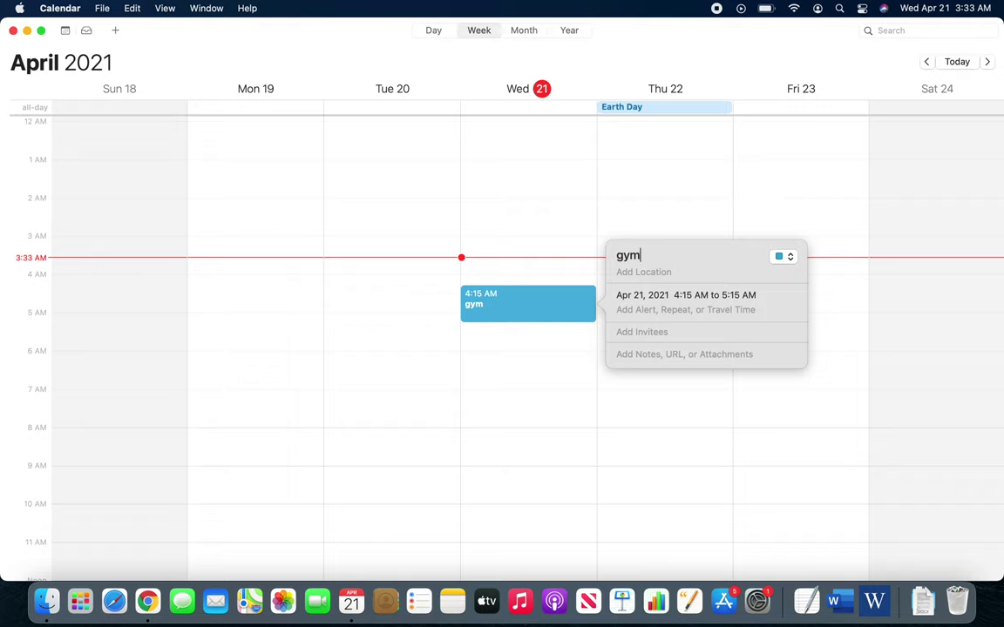
key("BackSpace")
key("BackSpace")
key("BackSpace")
type("GLob")
key("BackSpace")
key("BackSpace")
key("BackSpace")
type("lobal Meeti")
key("BackSpace")
key("BackSpace")
type("eting")
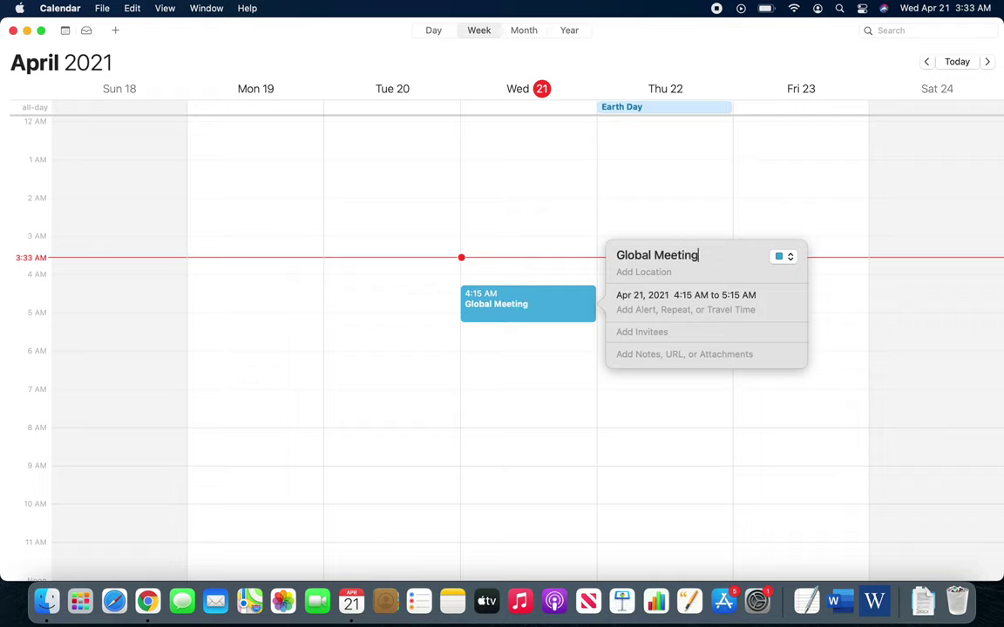
type("s")
left_click(666, 295)
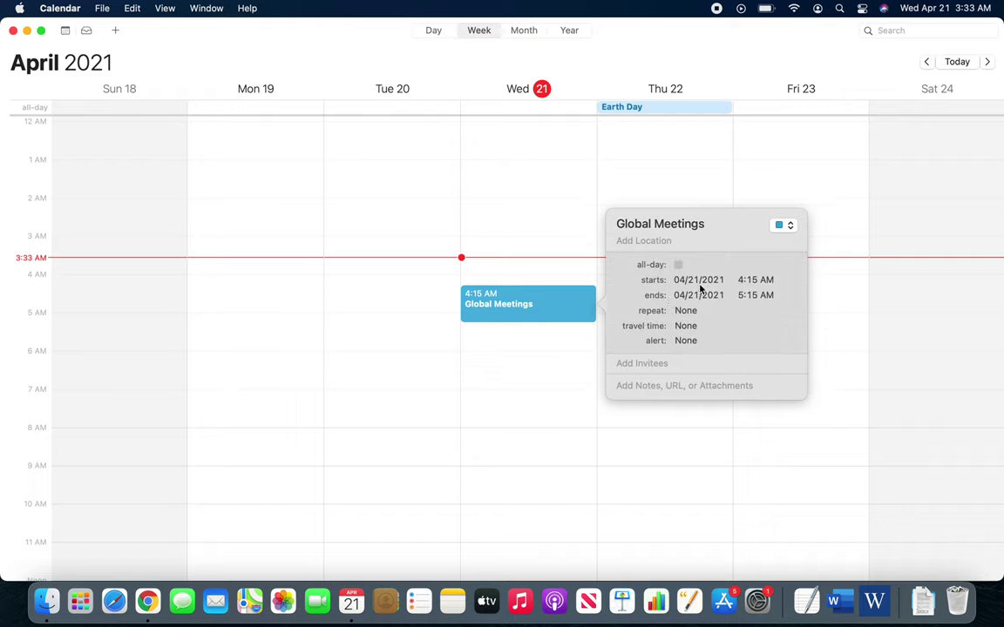
Inspect the Global Meetings start time, end date and end time fields without changing them.
left_click(693, 280)
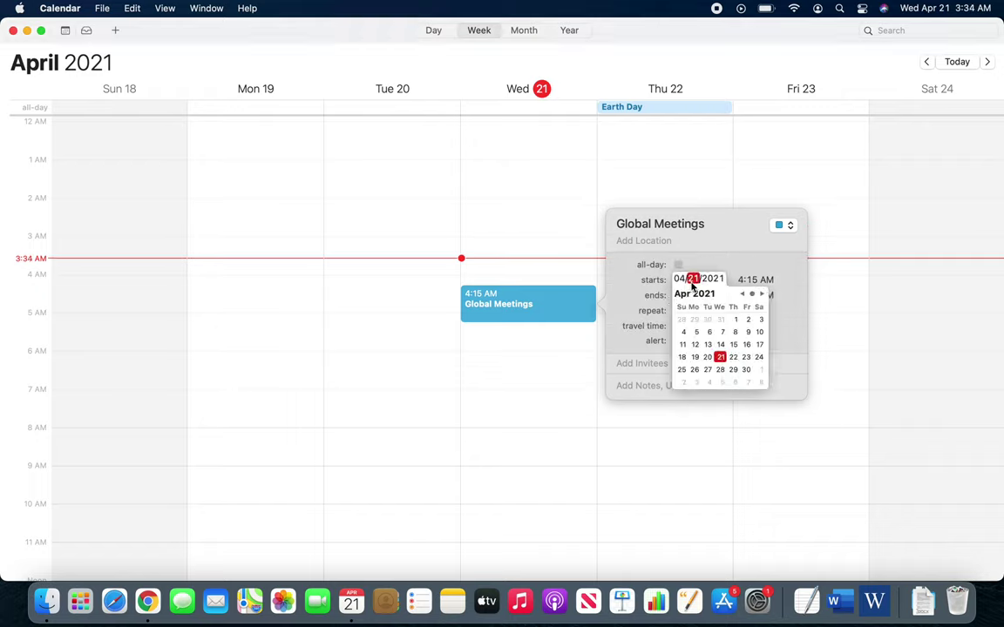
left_click(741, 276)
left_click(751, 279)
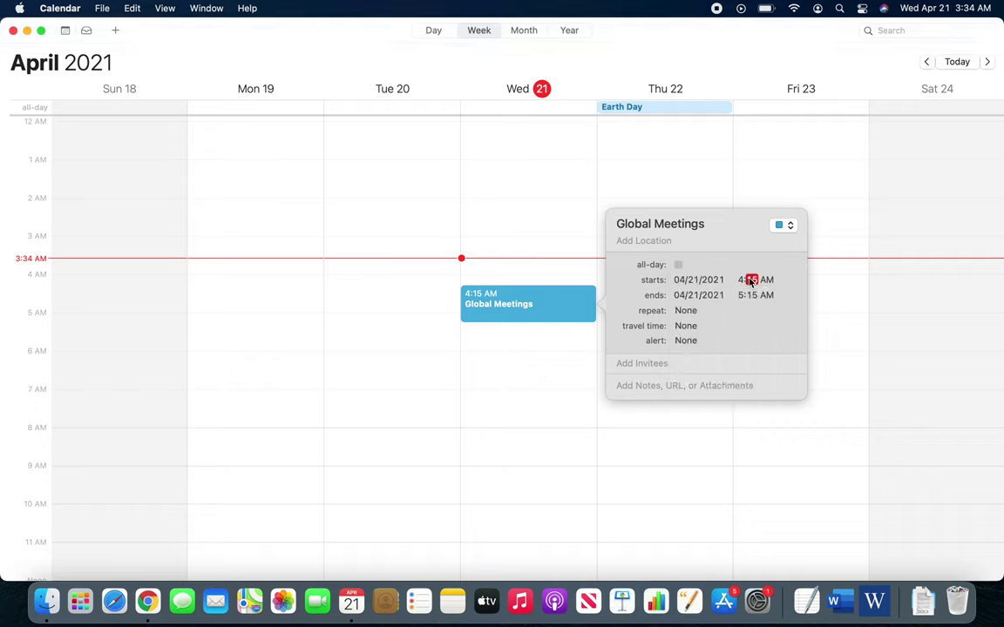
key("shift+Tab")
left_click(710, 295)
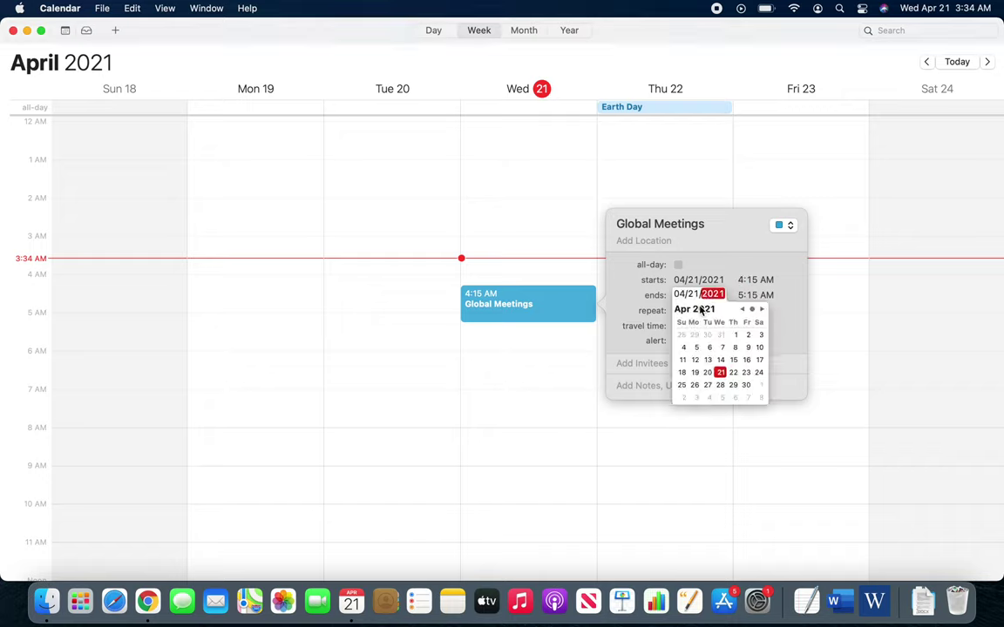
left_click(770, 313)
left_click(755, 295)
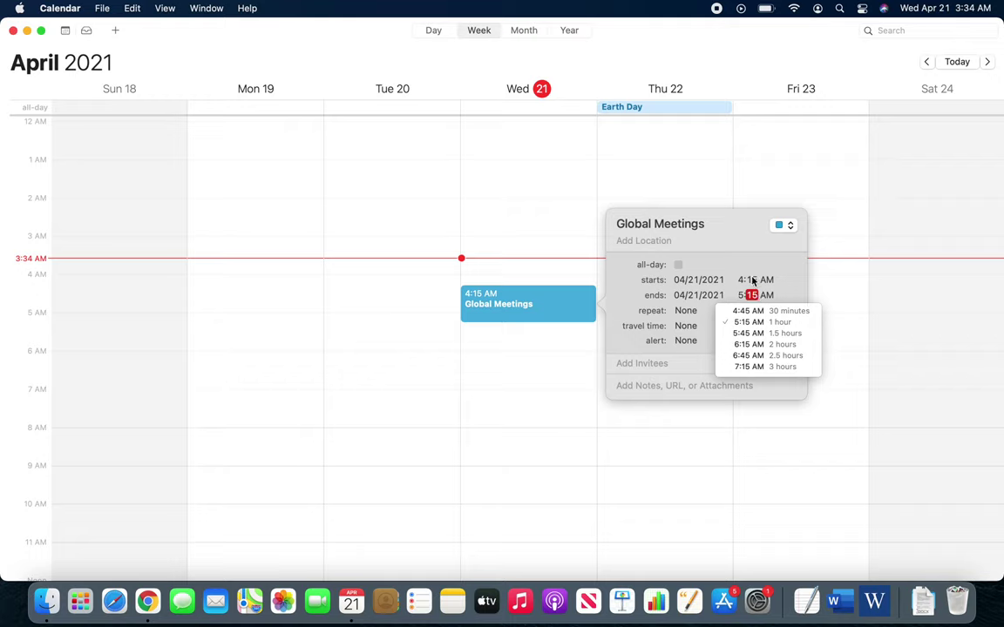
left_click(751, 279)
left_click(752, 296)
key("shift+Tab")
Set the Global Meetings end time to 5:45 AM.
left_click(753, 295)
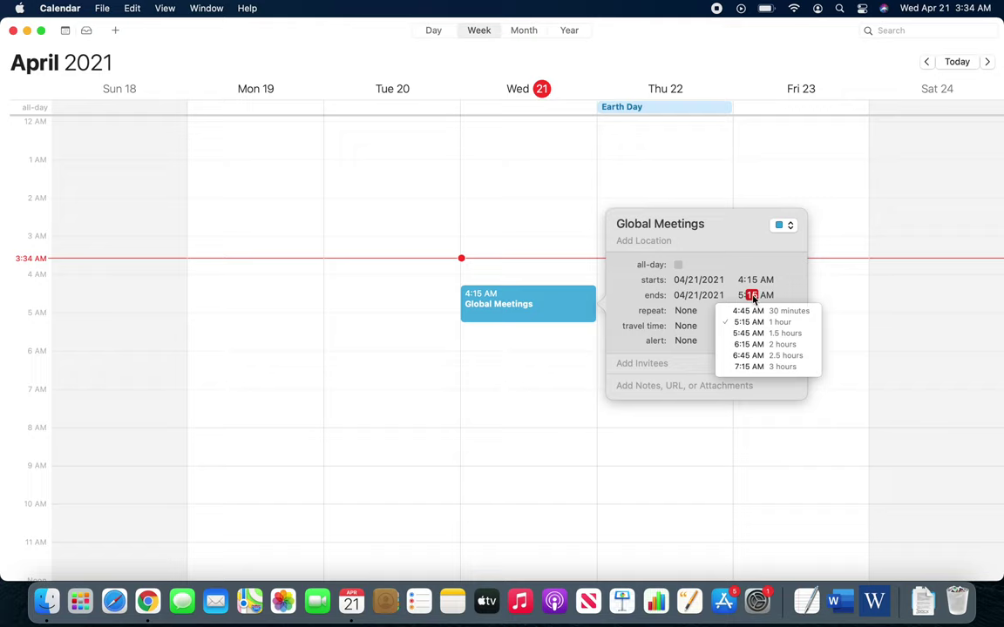
left_click(751, 335)
left_click(753, 299)
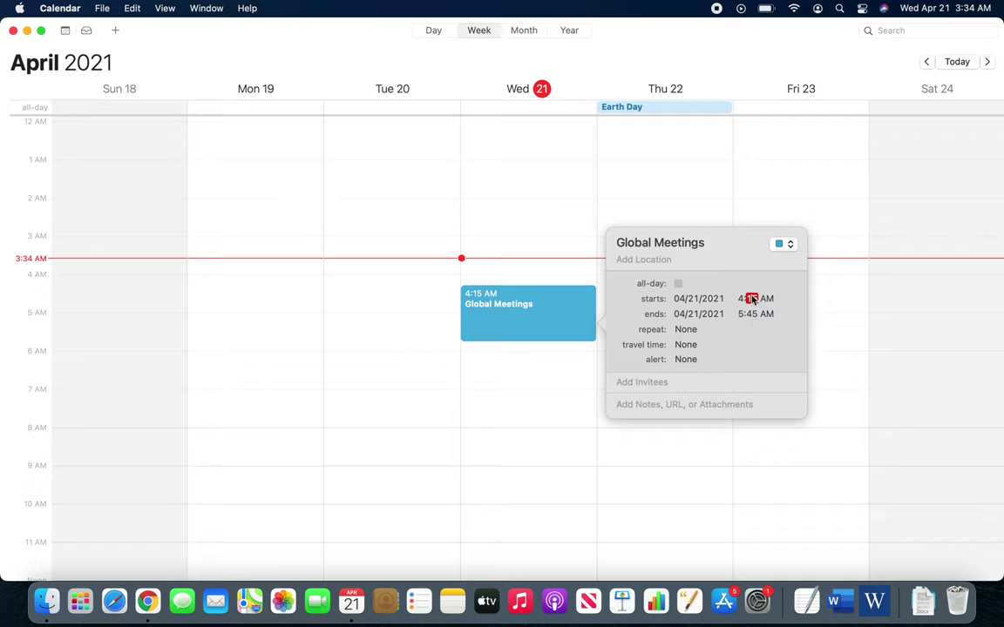
left_click(761, 299)
left_click(750, 316)
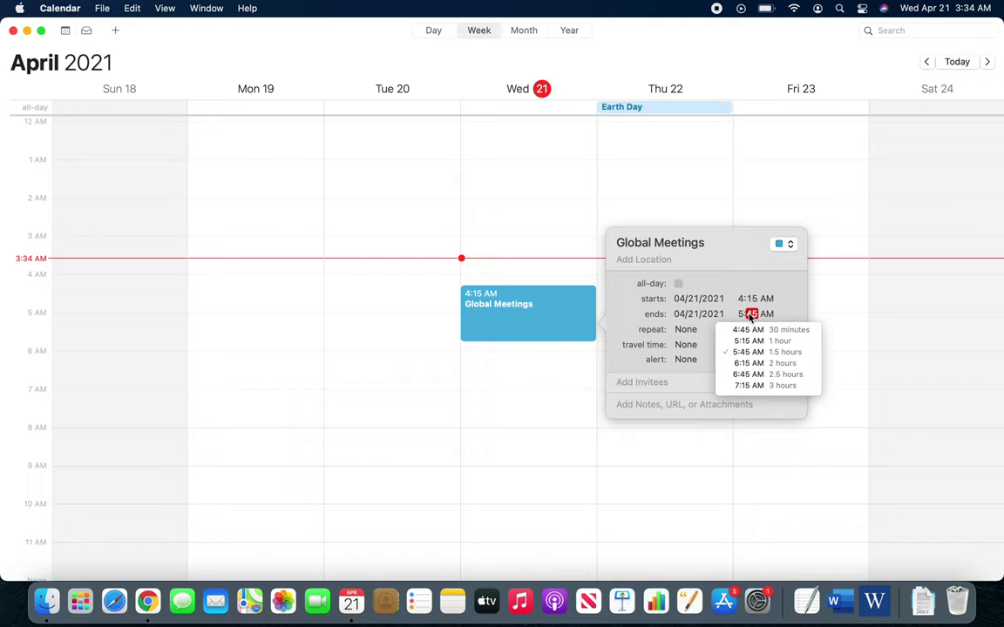
left_click(752, 299)
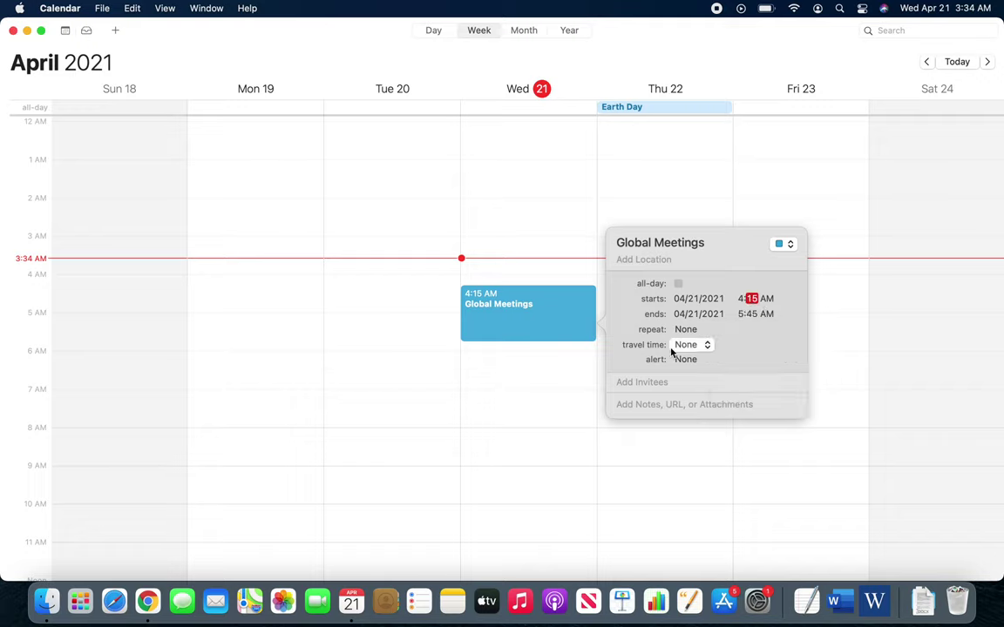
Close the details and delete the Global Meetings event from Wednesday 21.
left_click(563, 364)
left_click(549, 315)
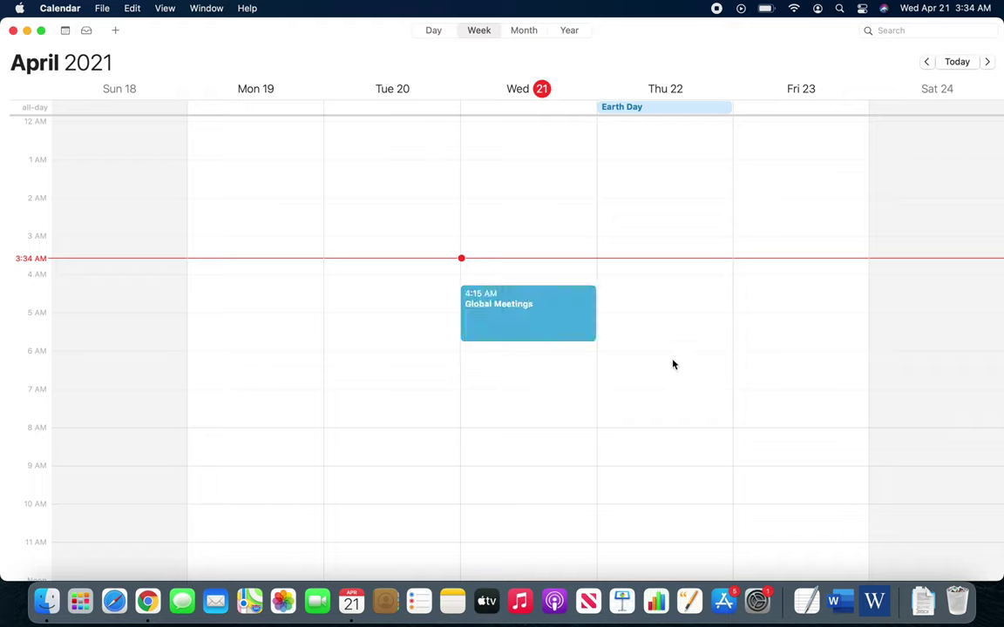
key("Delete")
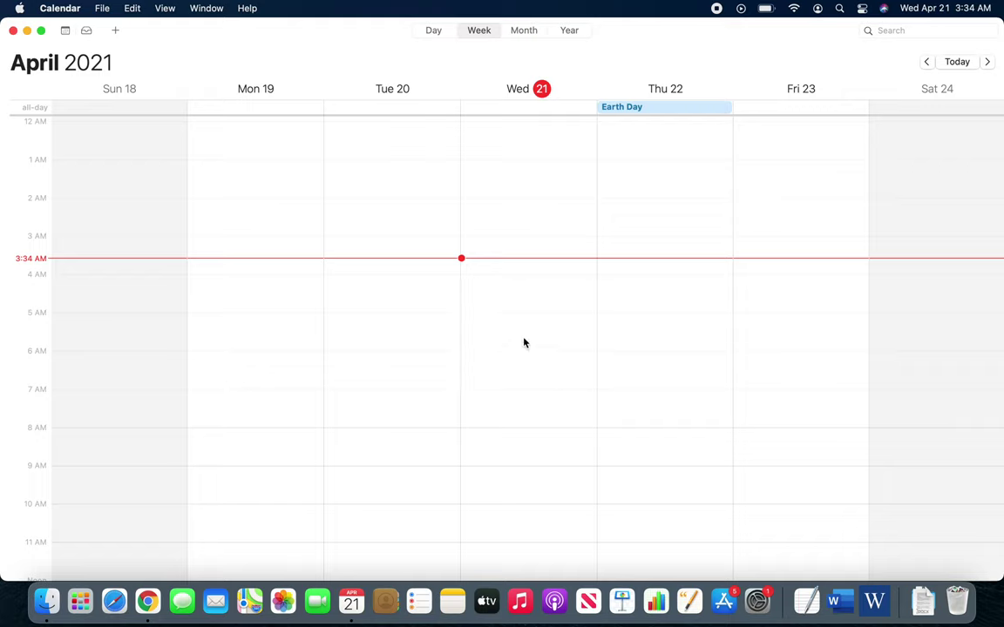
Add a New Event on Wednesday April 21 and toggle all-day off so it runs 12:00–1:00 PM.
double_click(483, 305)
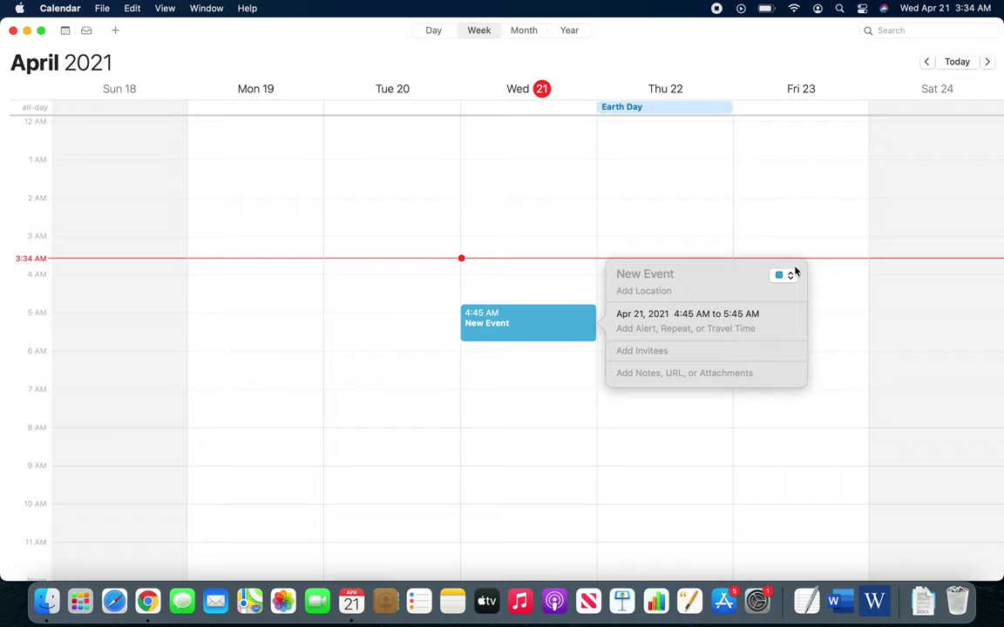
left_click(735, 319)
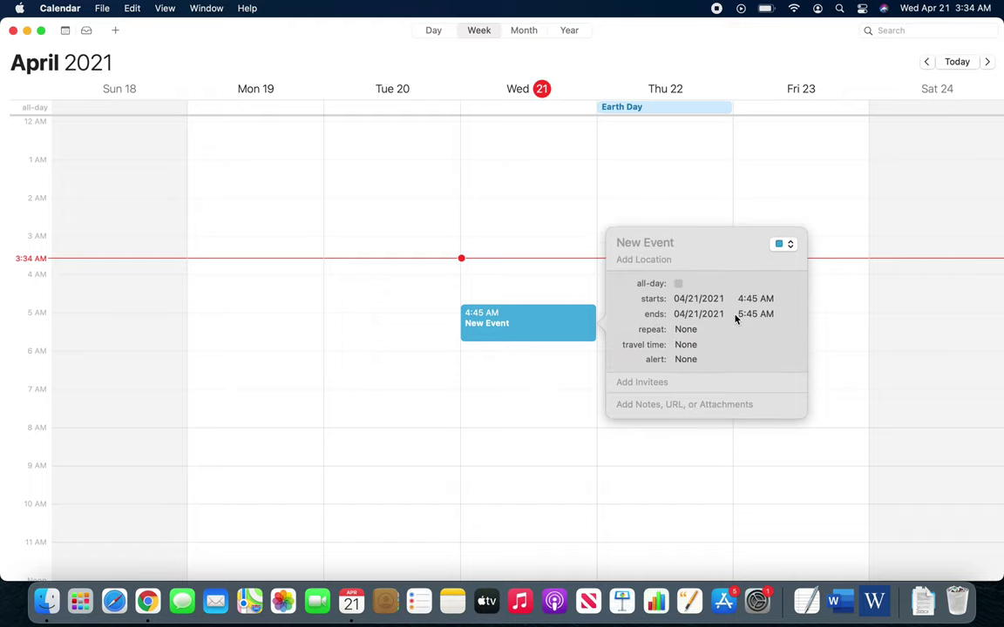
left_click(752, 300)
left_click(678, 284)
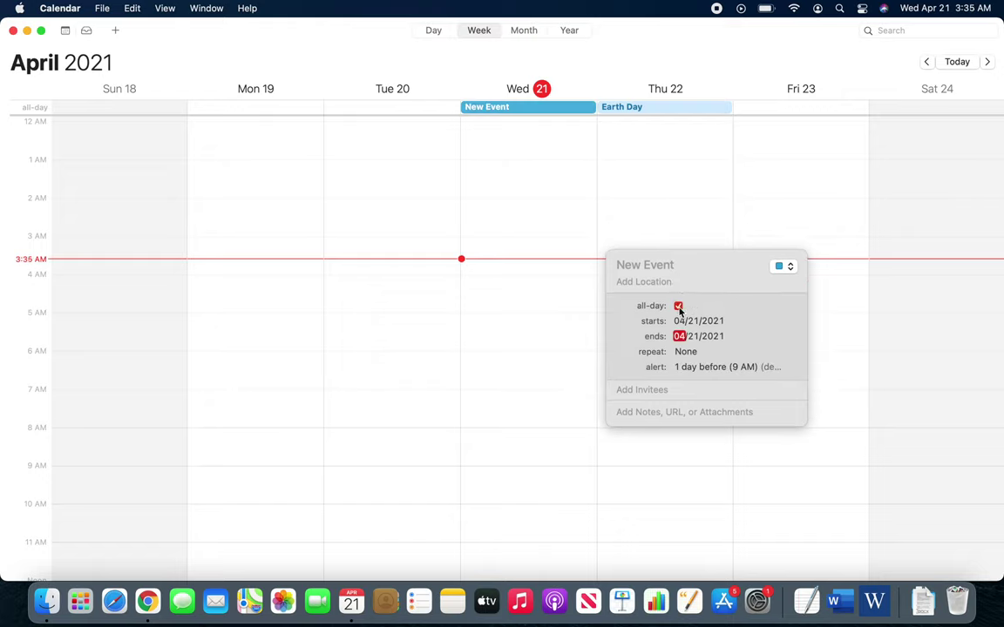
left_click(678, 306)
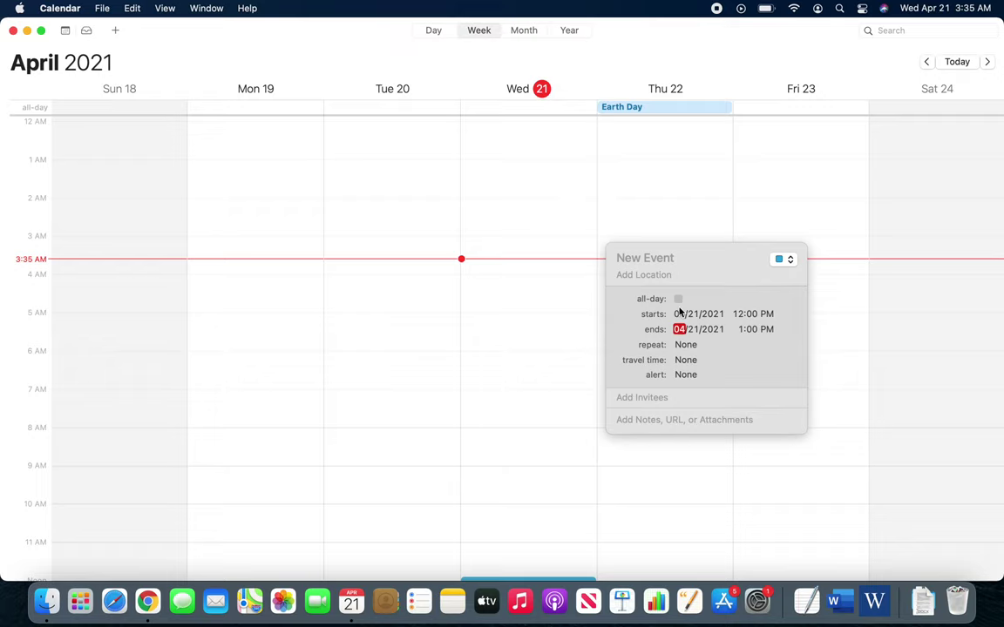
left_click(678, 299)
Add another New Event on Wednesday 21 from 4:30 to 5:30 AM and expand its time details.
left_click(480, 286)
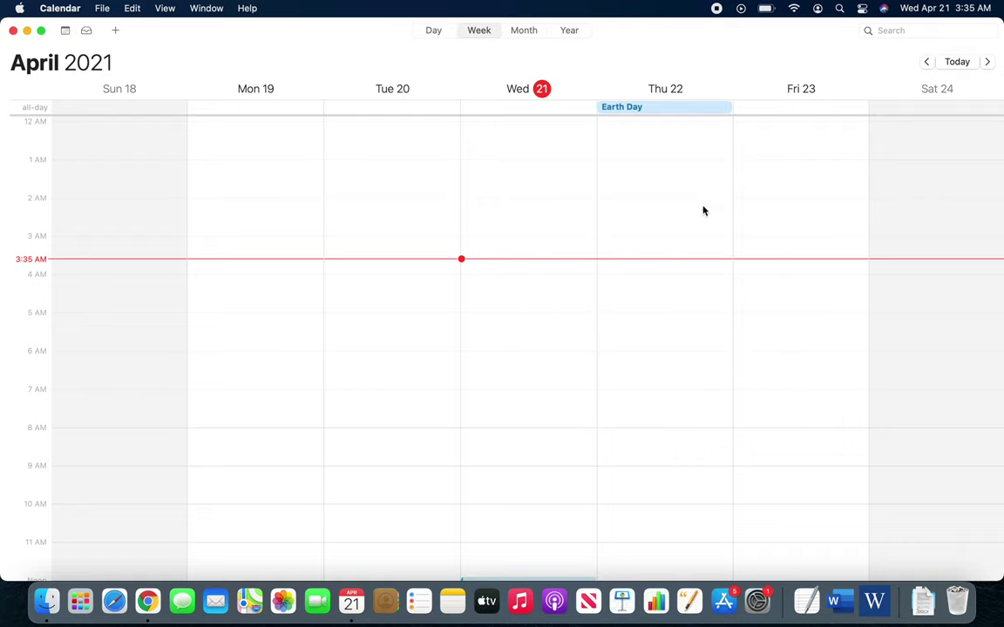
double_click(518, 296)
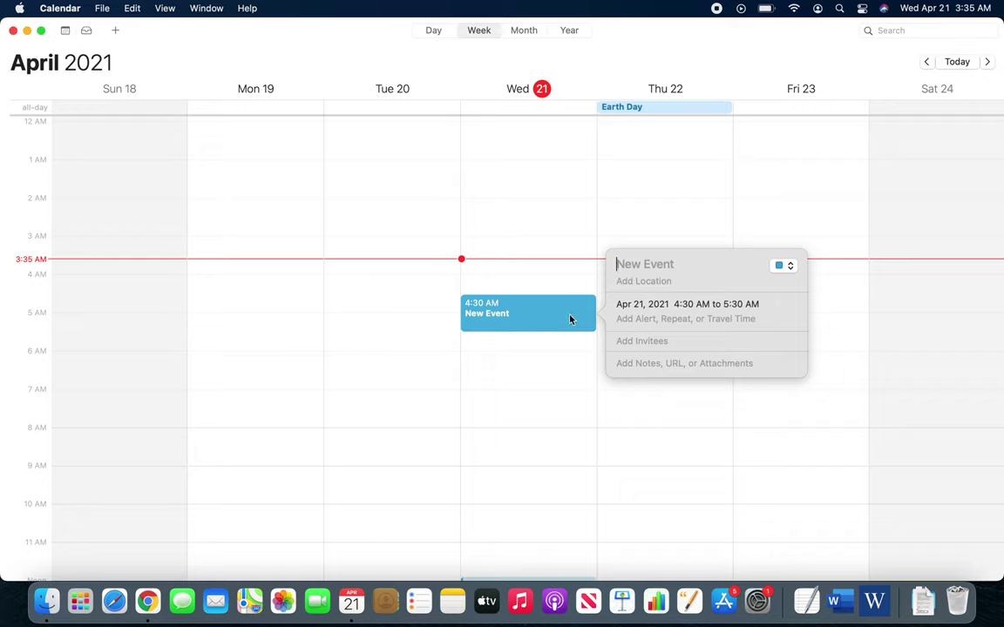
left_click(660, 307)
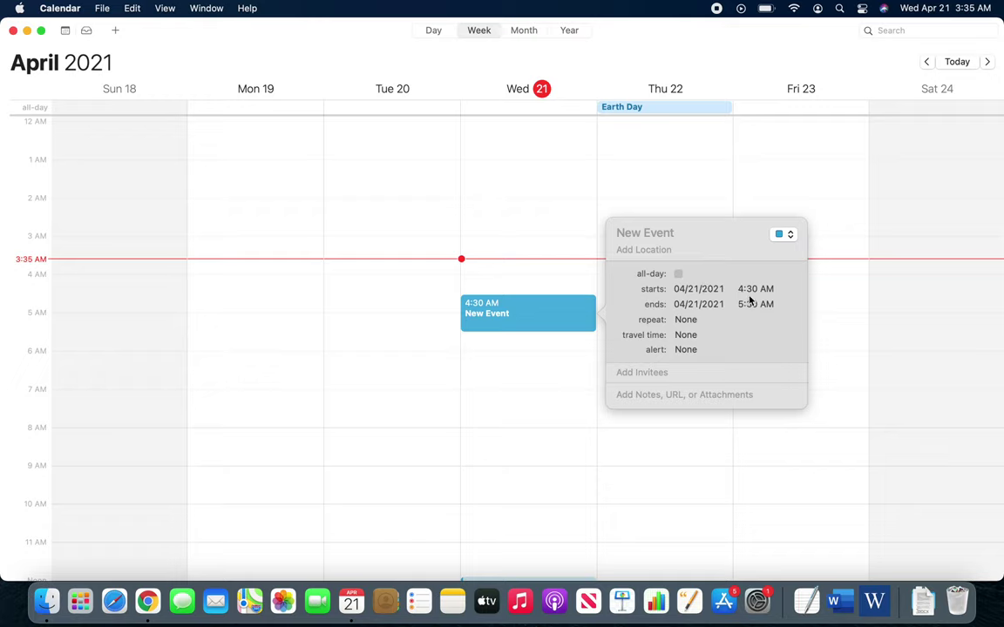
Assign the 4:30 AM New Event to the Work calendar, leaving travel time and alert at None.
left_click(703, 337)
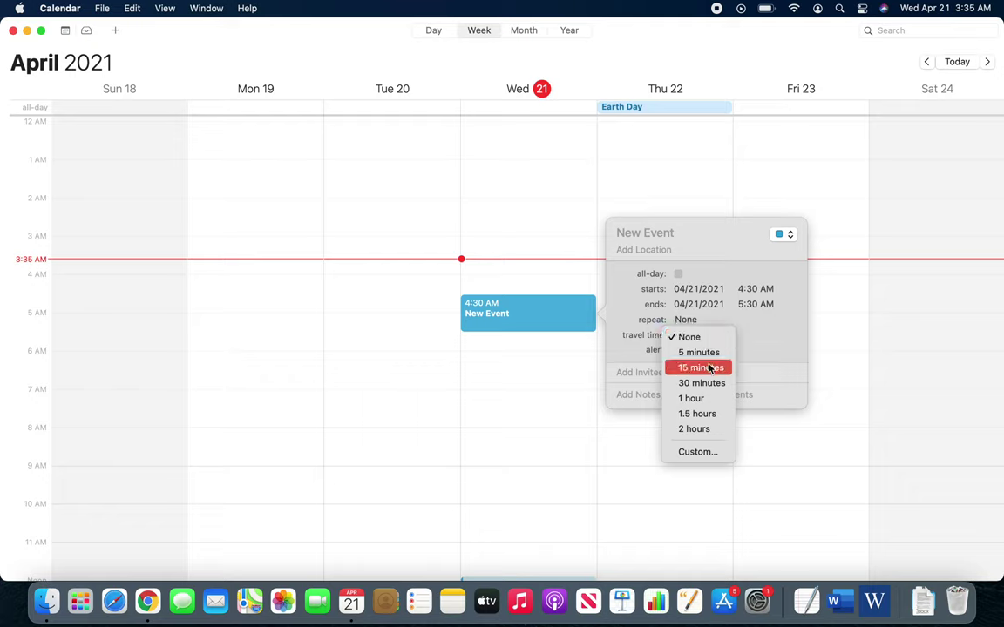
left_click(750, 364)
left_click(693, 350)
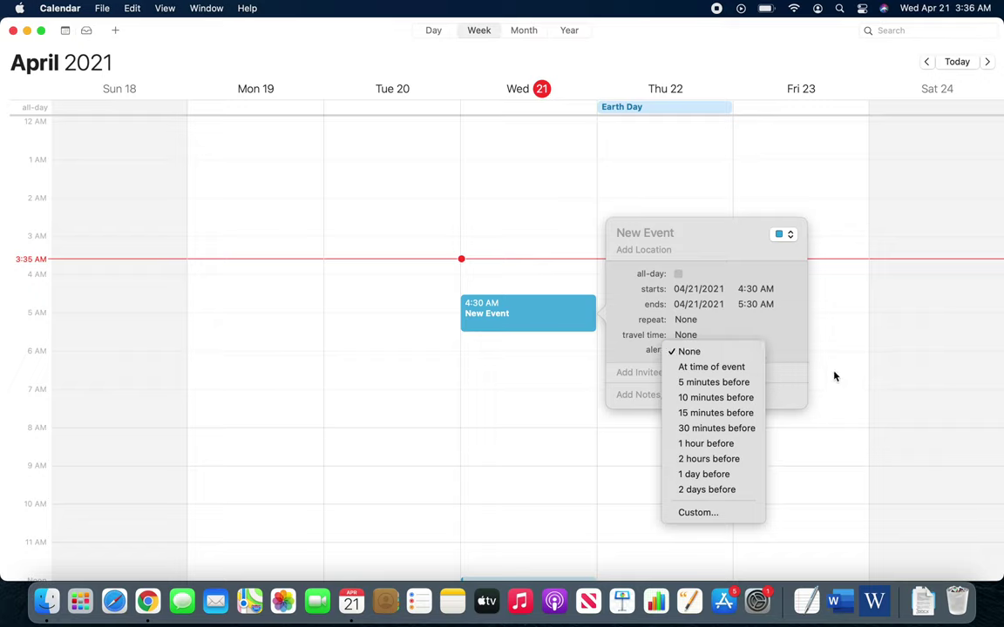
left_click(702, 237)
left_click(779, 236)
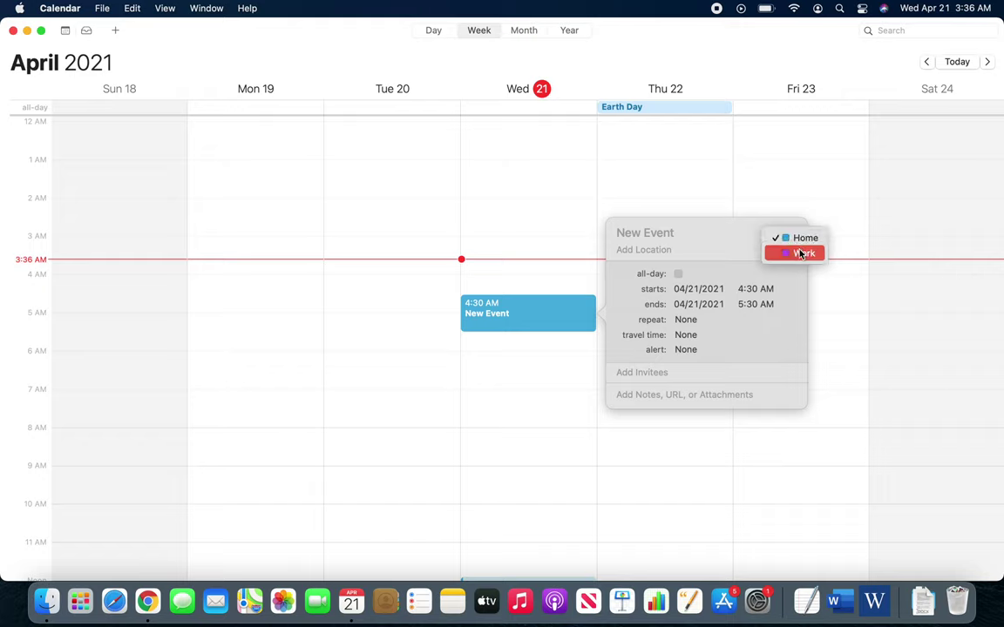
left_click(800, 253)
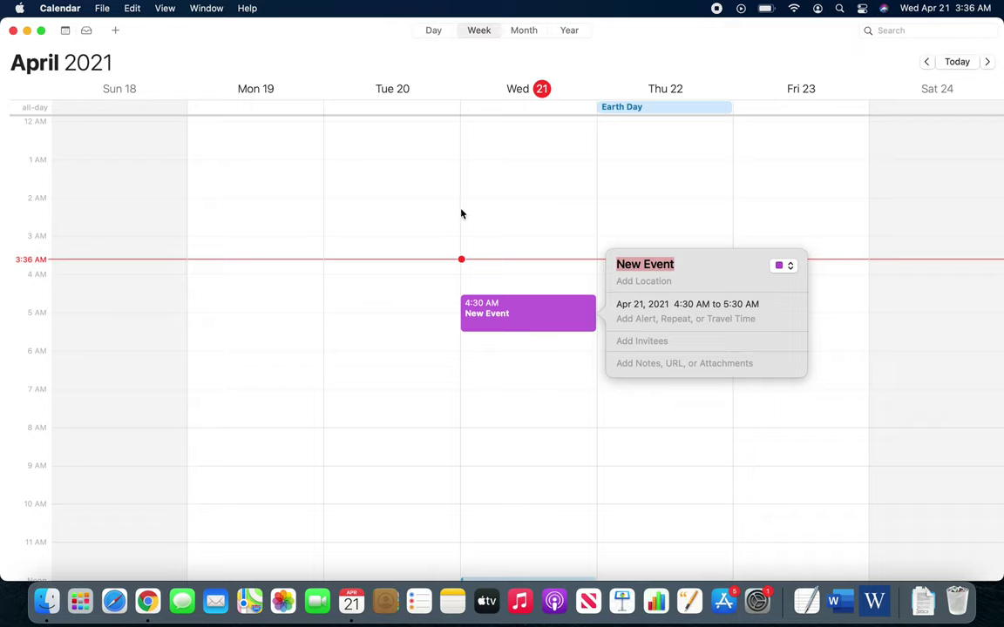
left_click(435, 214)
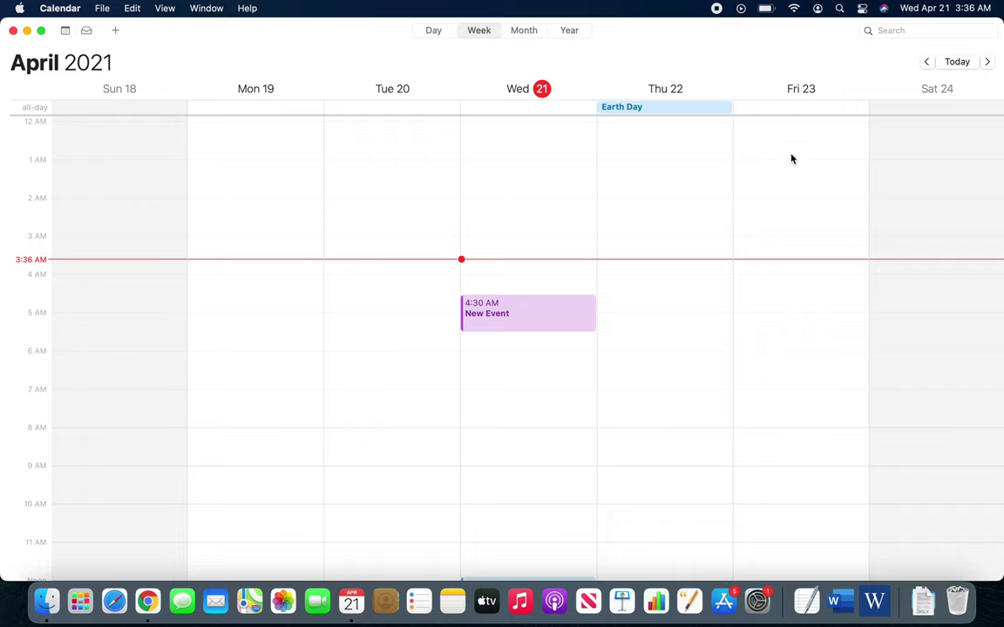
Show the calendars sidebar and switch to the April 2021 Month view.
left_click(65, 33)
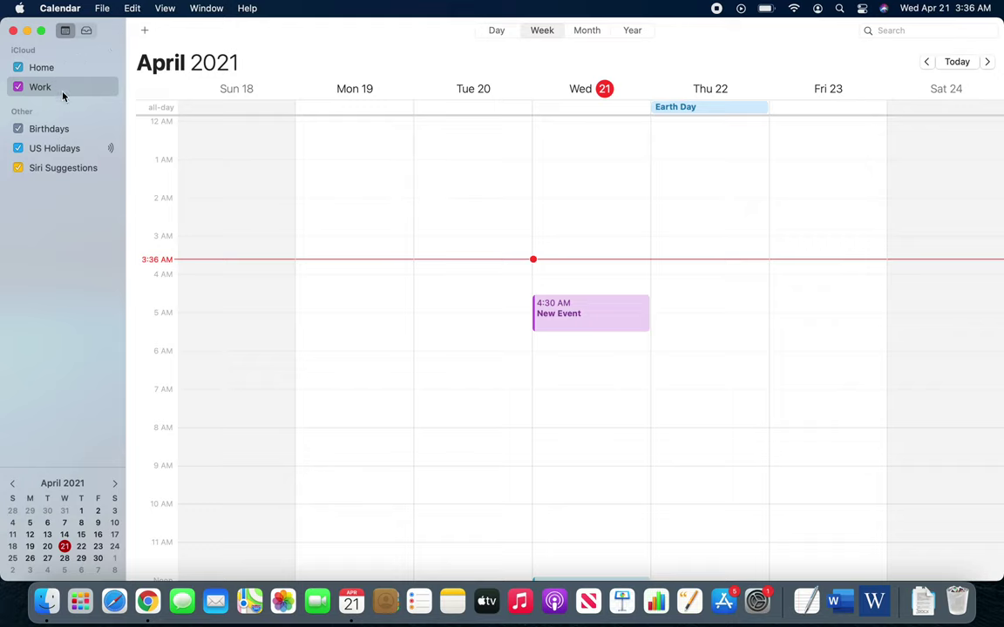
left_click(64, 134)
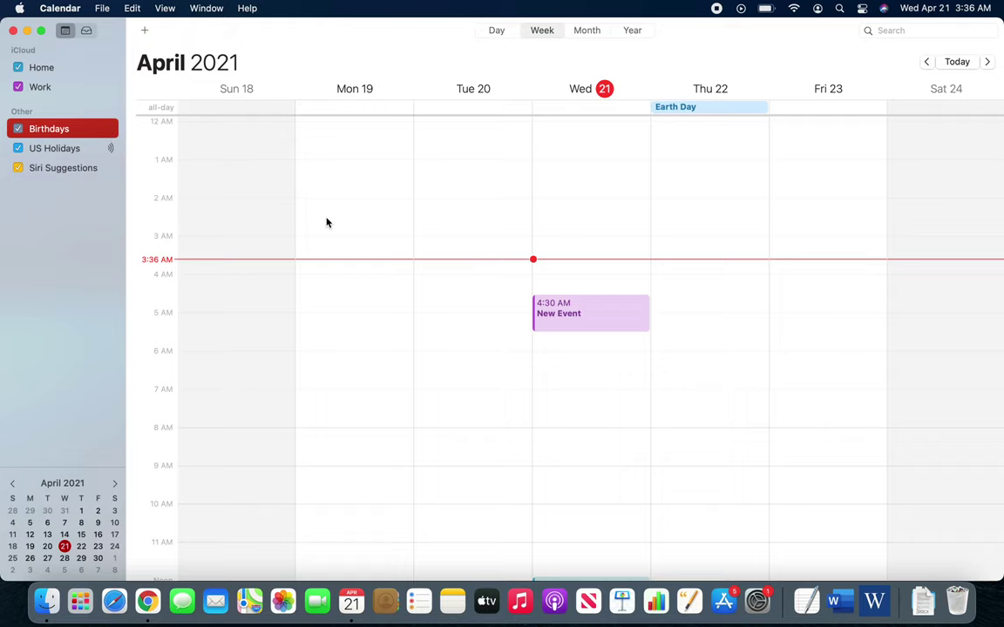
left_click(54, 145)
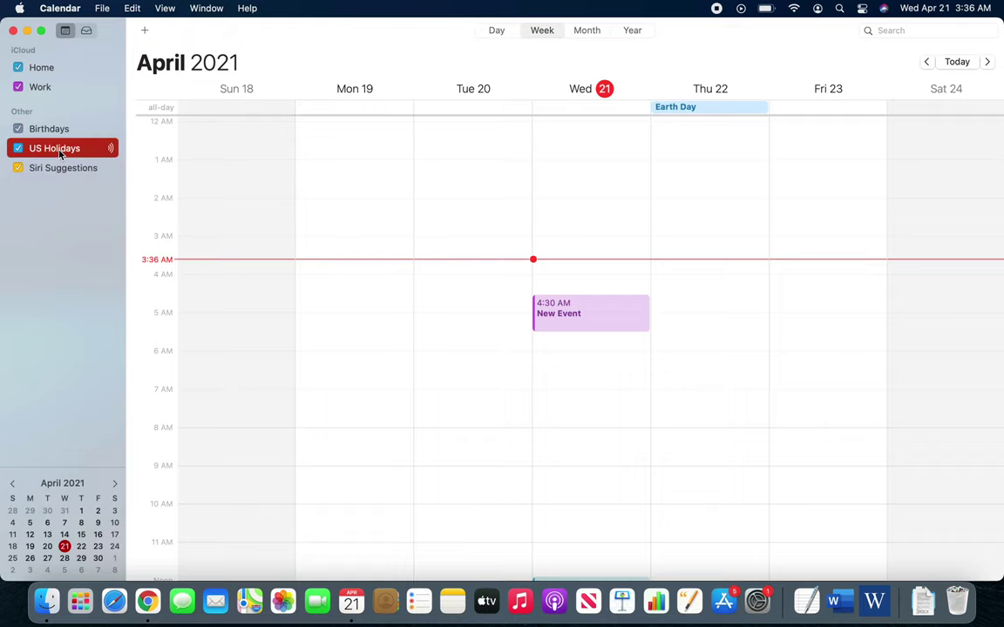
left_click(580, 30)
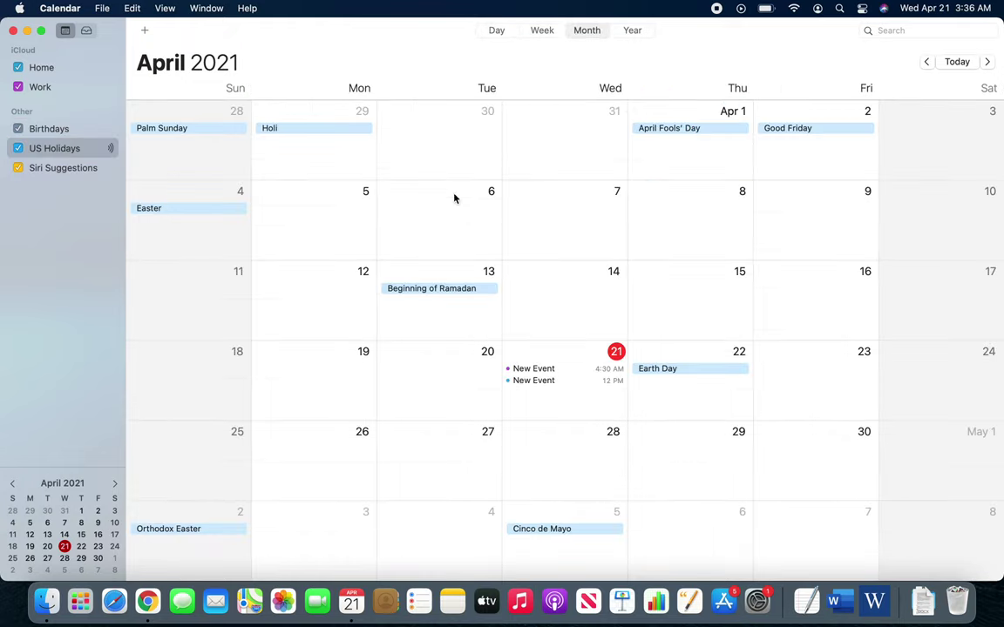
left_click(45, 131)
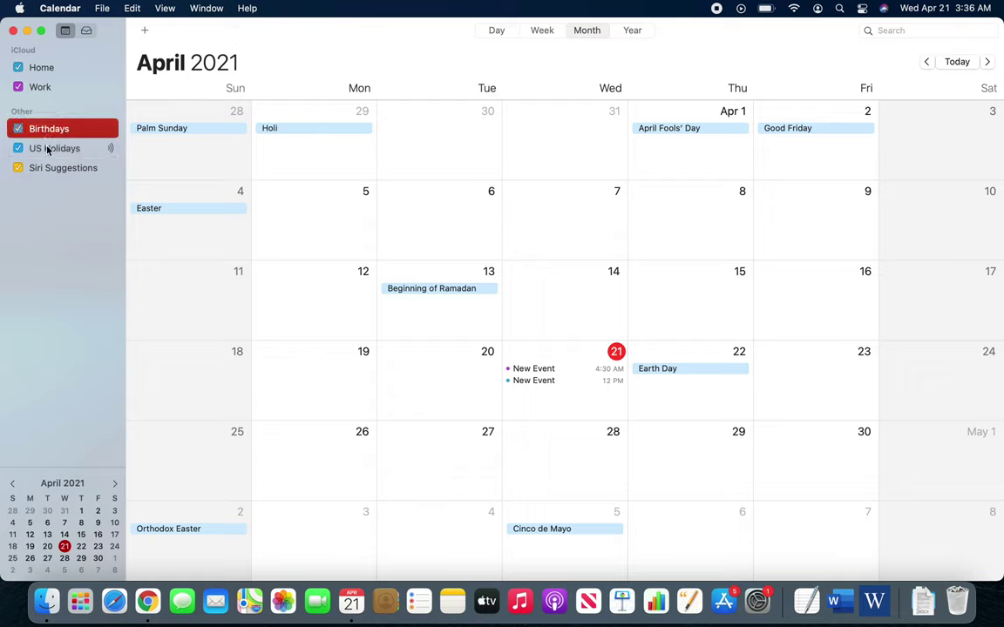
left_click(49, 150)
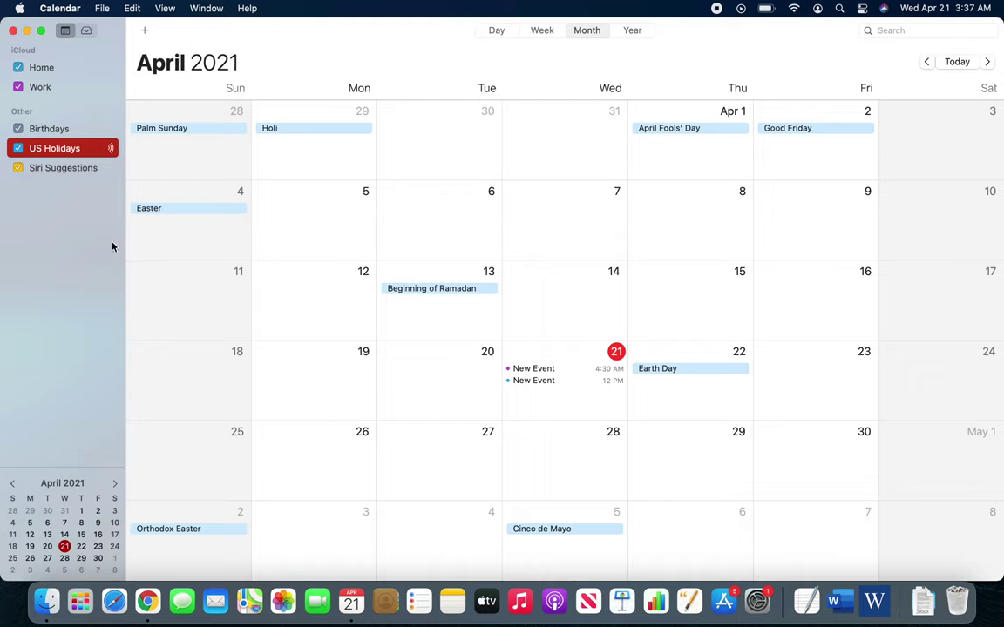
Toggle US Holidays off and on, leaving holiday events displayed.
left_click(18, 152)
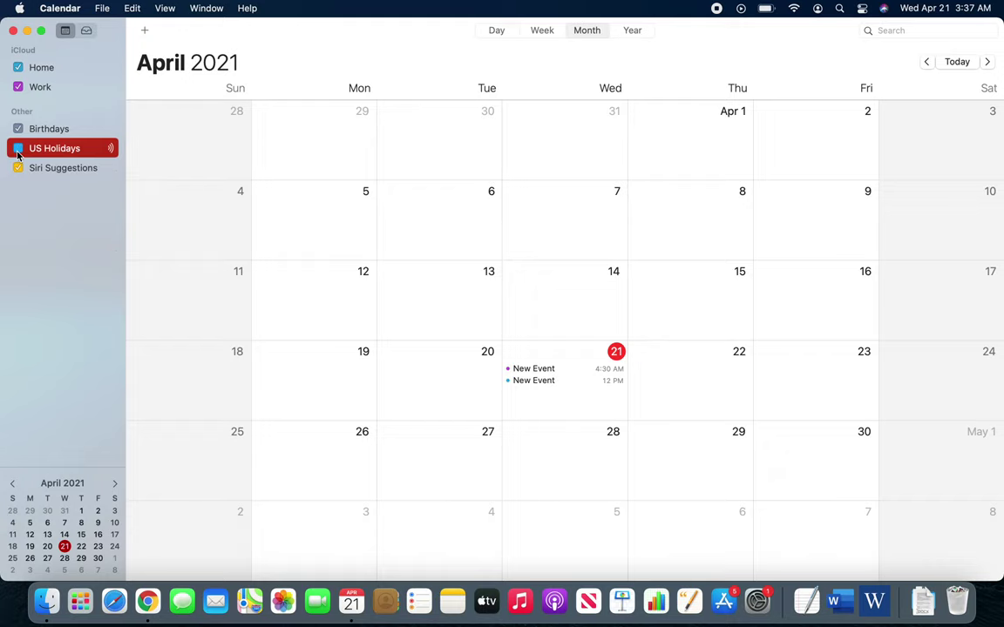
left_click(18, 153)
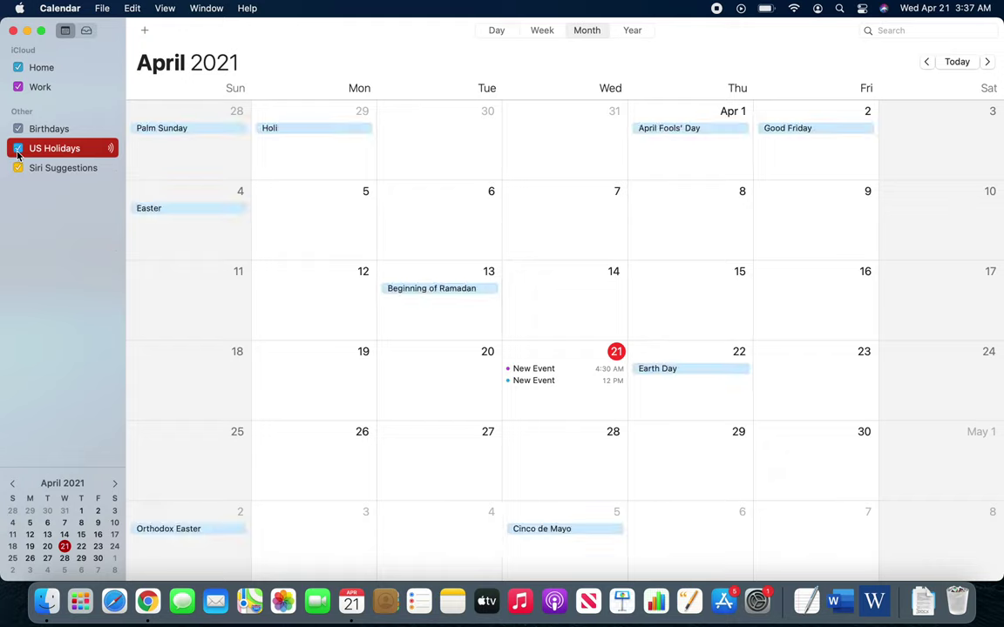
left_click(18, 152)
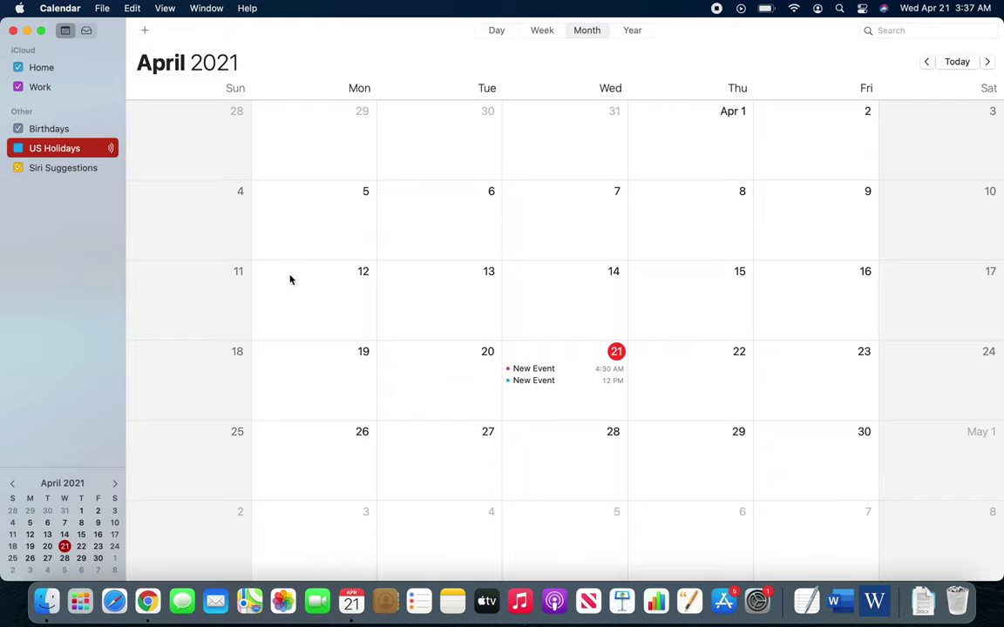
left_click(18, 150)
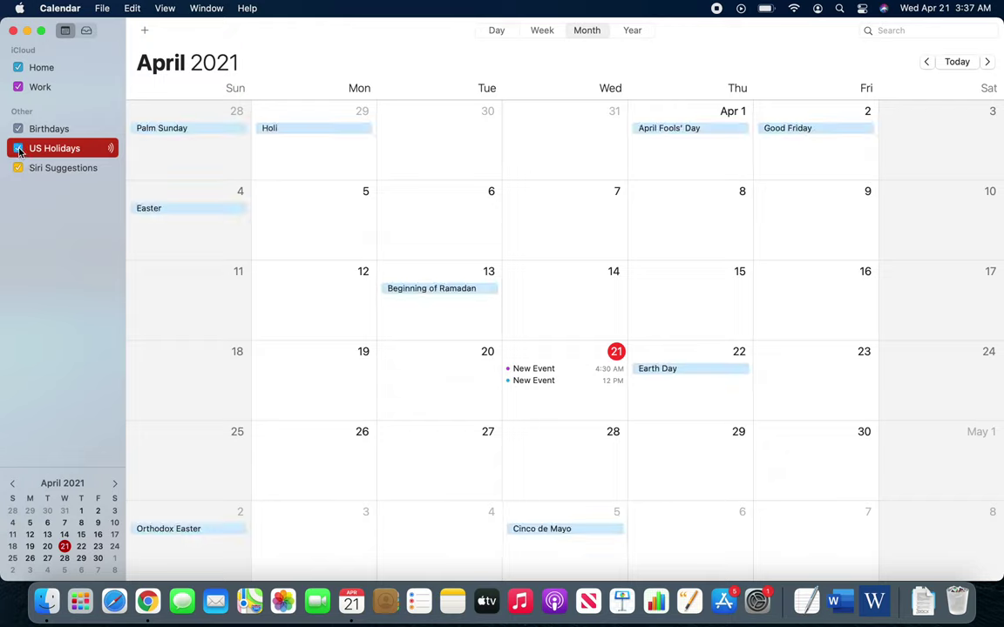
double_click(69, 150)
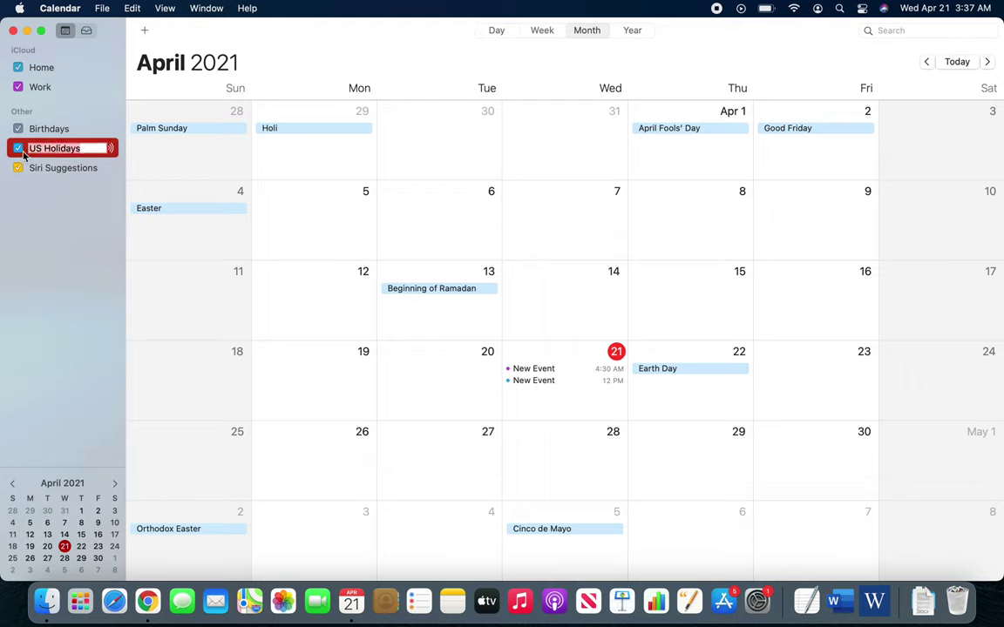
Leave the US Holidays calendar name unchanged and show the Invitations panel.
left_click(39, 217)
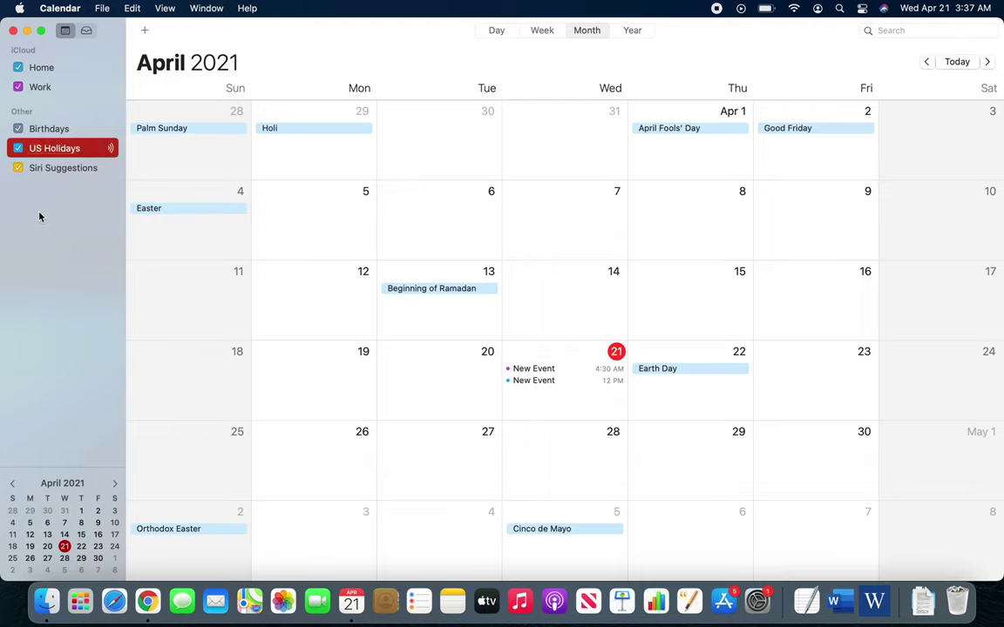
left_click(74, 168)
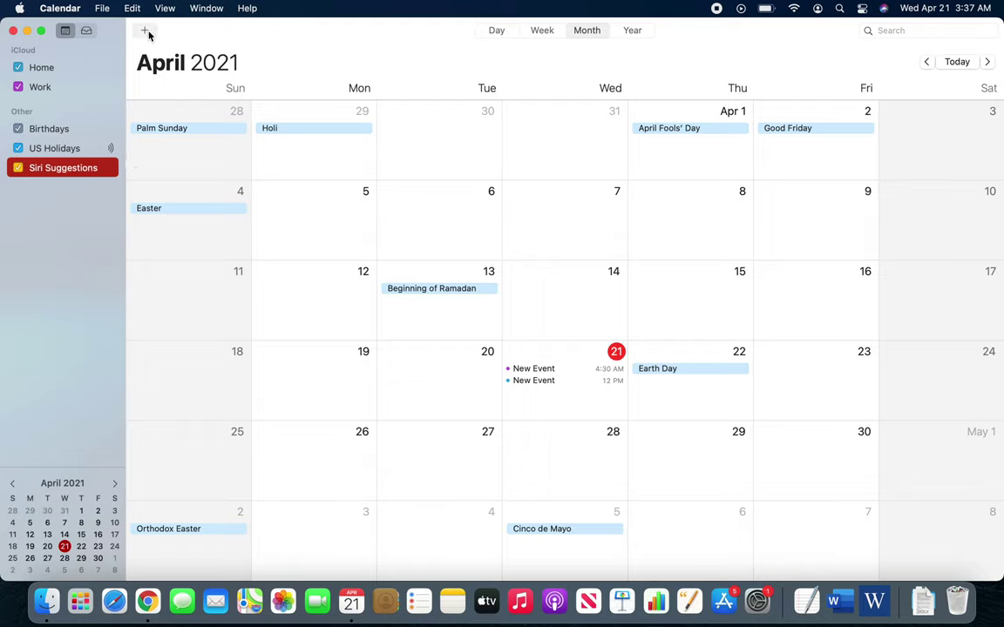
left_click(86, 30)
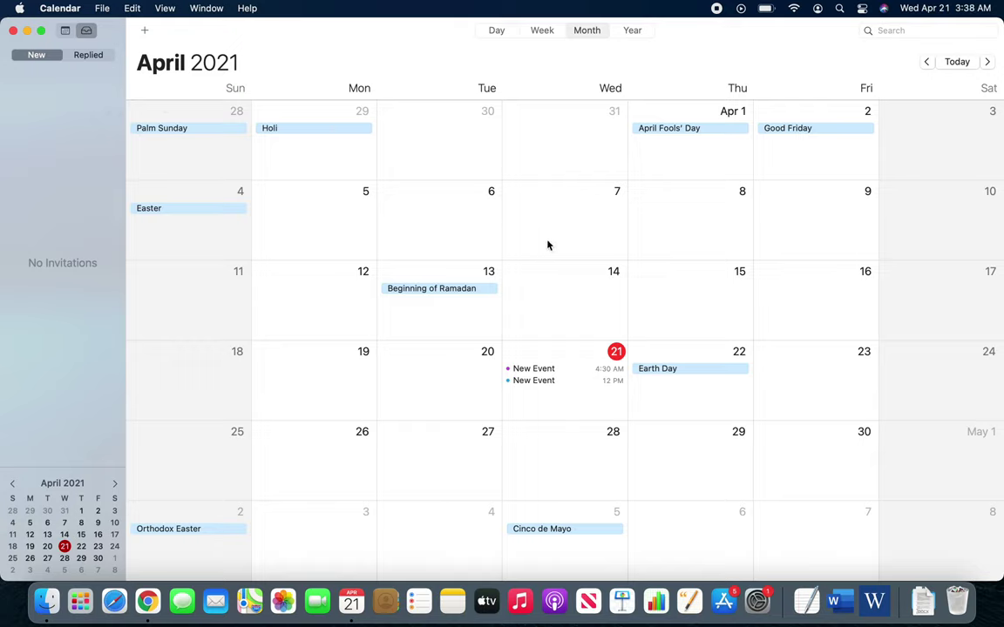
Create a 'whole team meeting' event on Thursday April 8 from 9 to 10 AM.
double_click(654, 211)
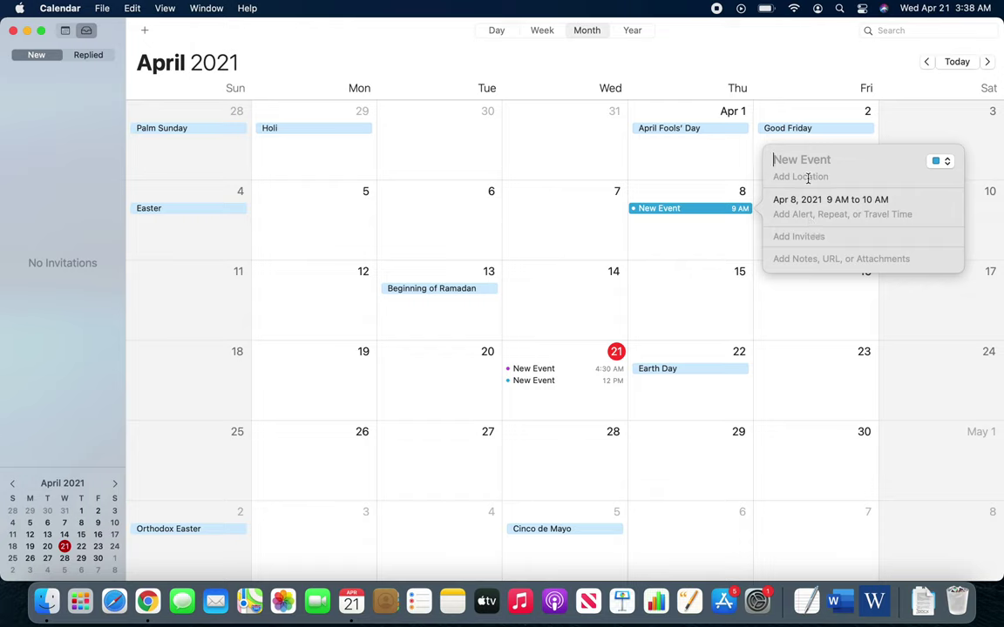
type("whole team meeting")
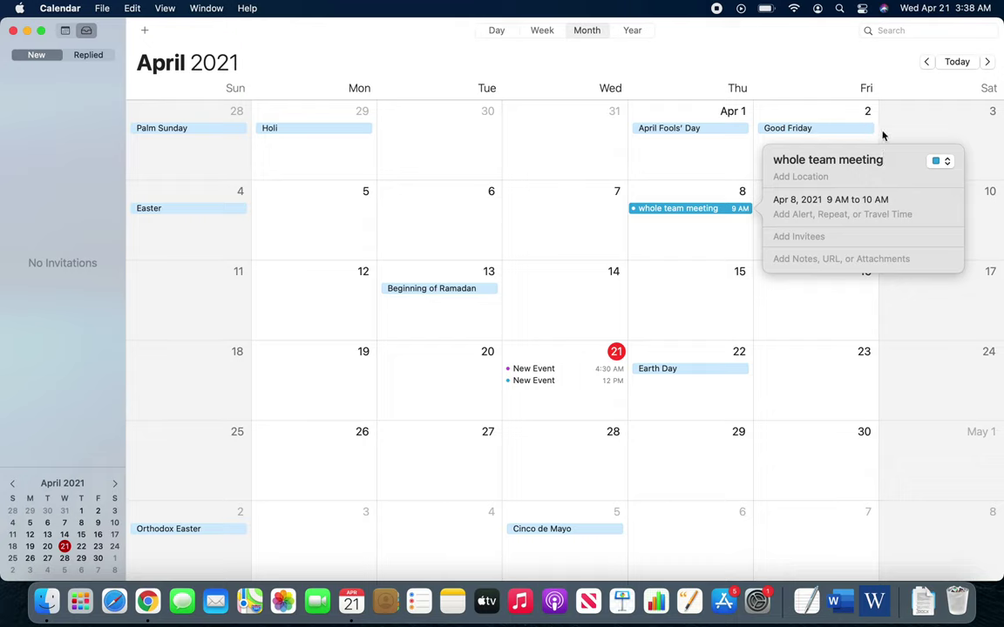
left_click(820, 213)
left_click(807, 270)
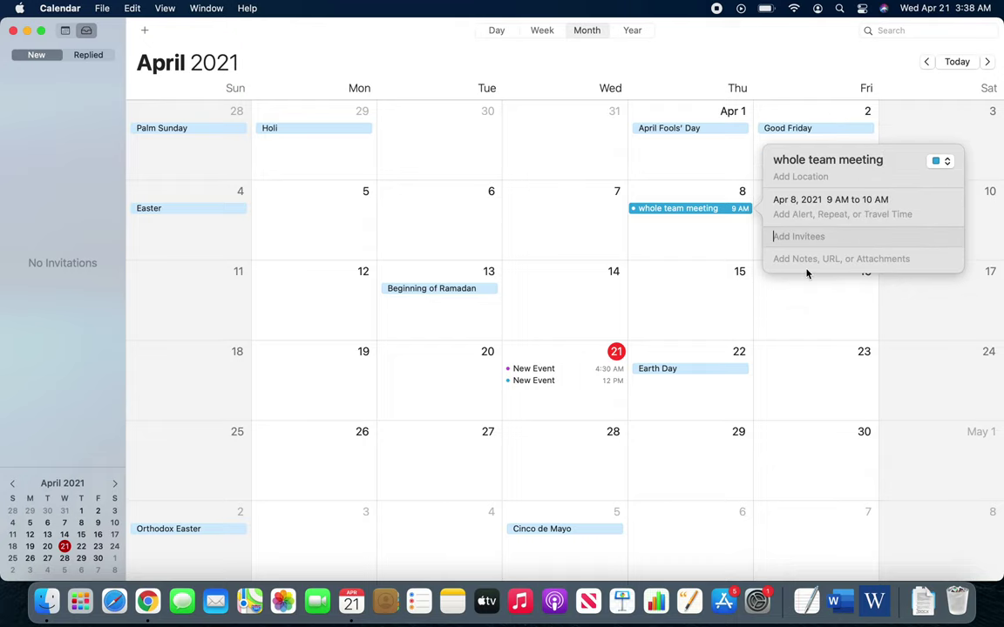
type("ihad")
key("BackSpace")
key("BackSpace")
key("BackSpace")
key("BackSpace")
left_click(662, 230)
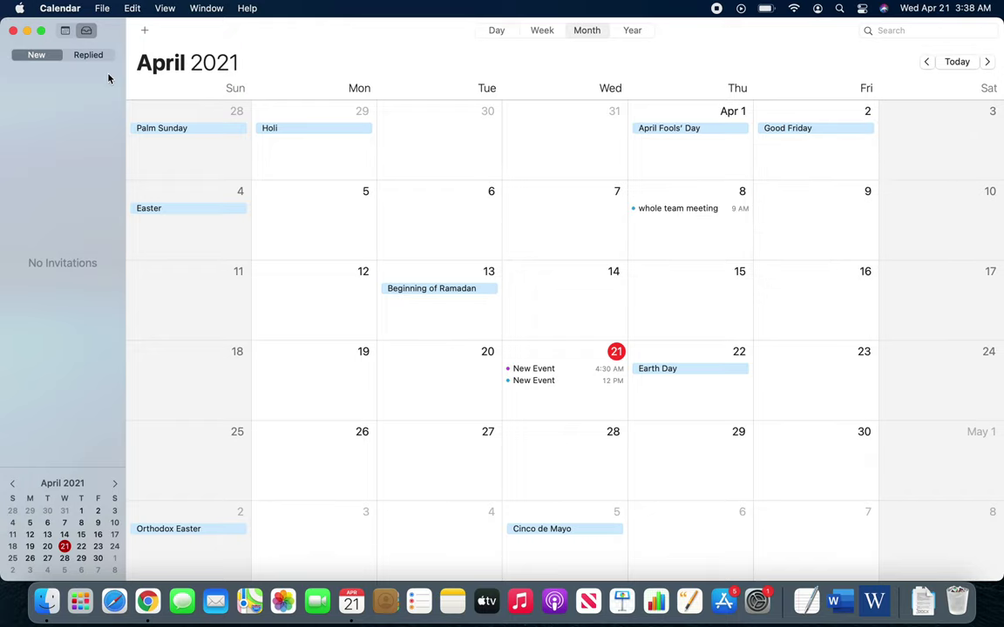
Browse the replied and new invitation lists, then bring up the Create Quick Event box.
left_click(86, 58)
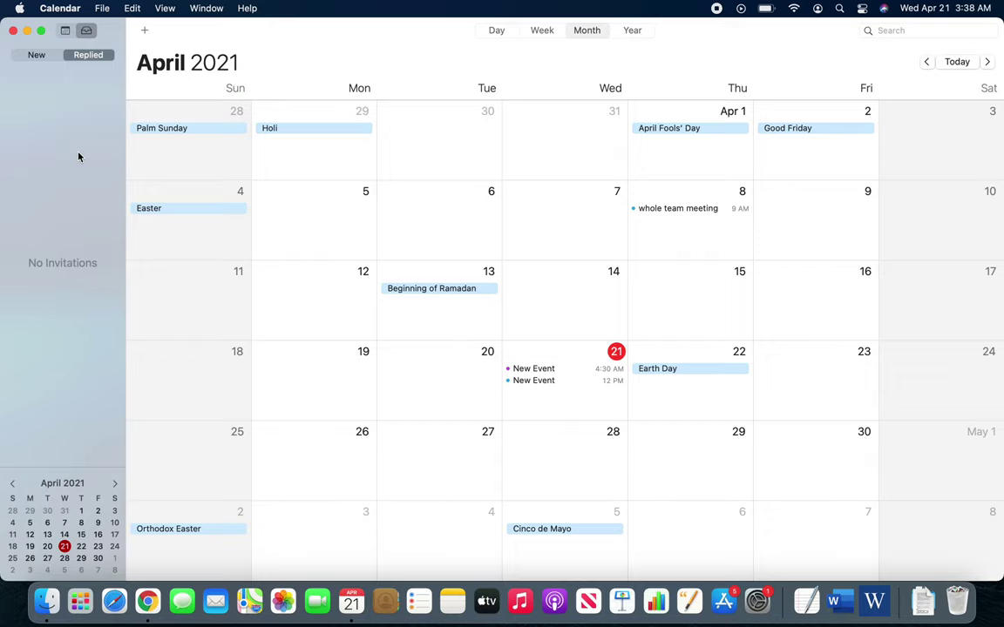
left_click(37, 55)
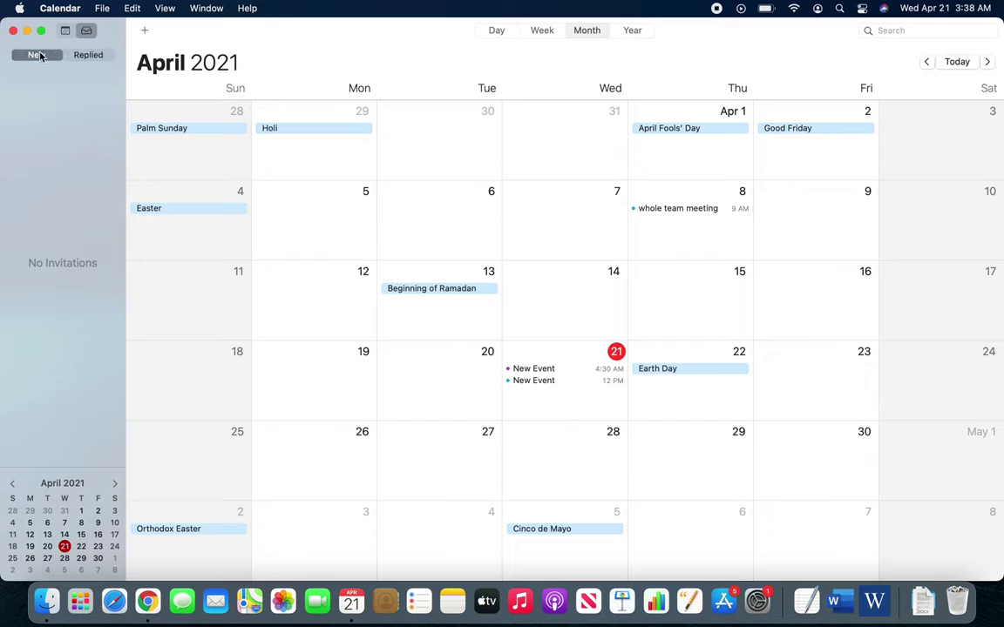
left_click(145, 31)
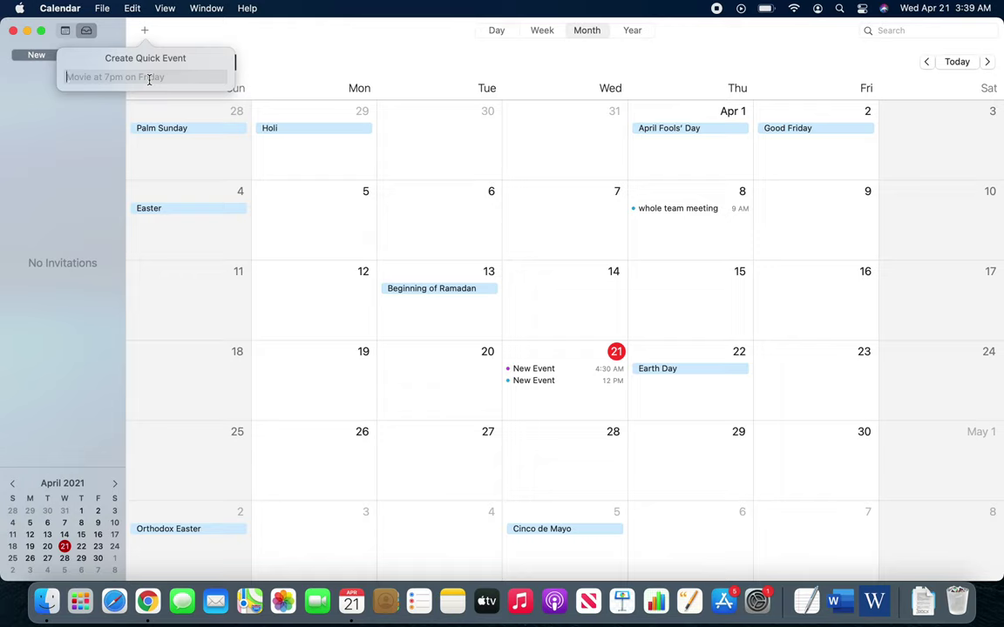
Quick-add 'Dr appointment on wednesday at 3:15pm', creating it April 28, 3:15–4:15 PM.
type("Dr")
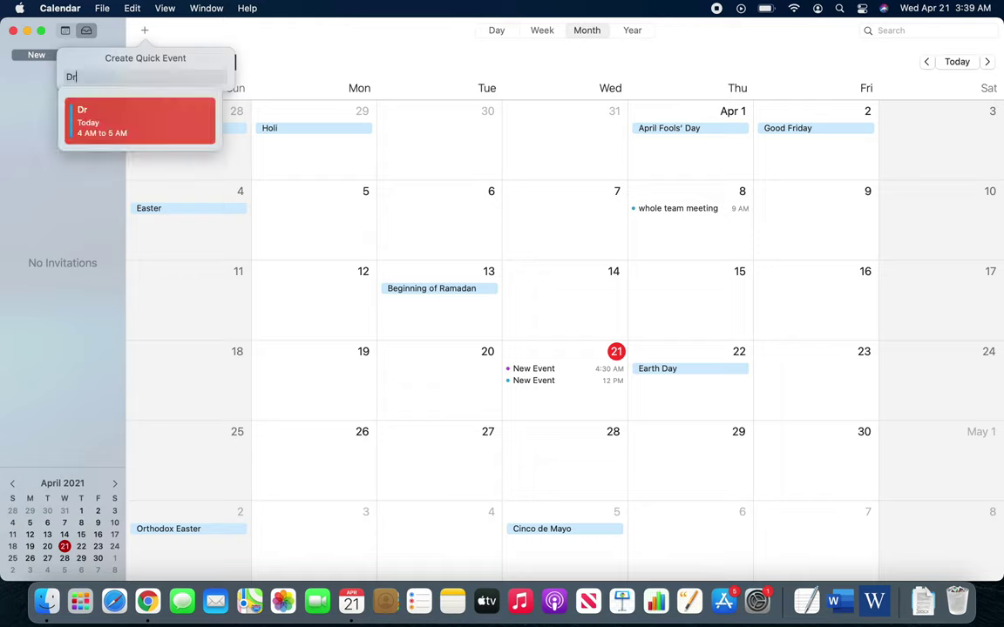
type(" appointment ")
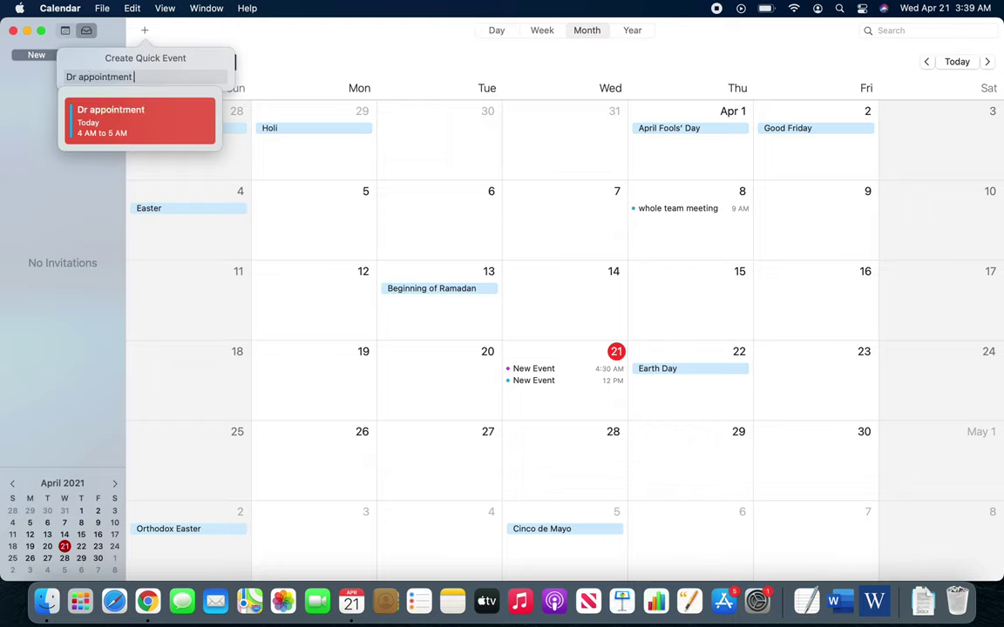
type("on wednesday at")
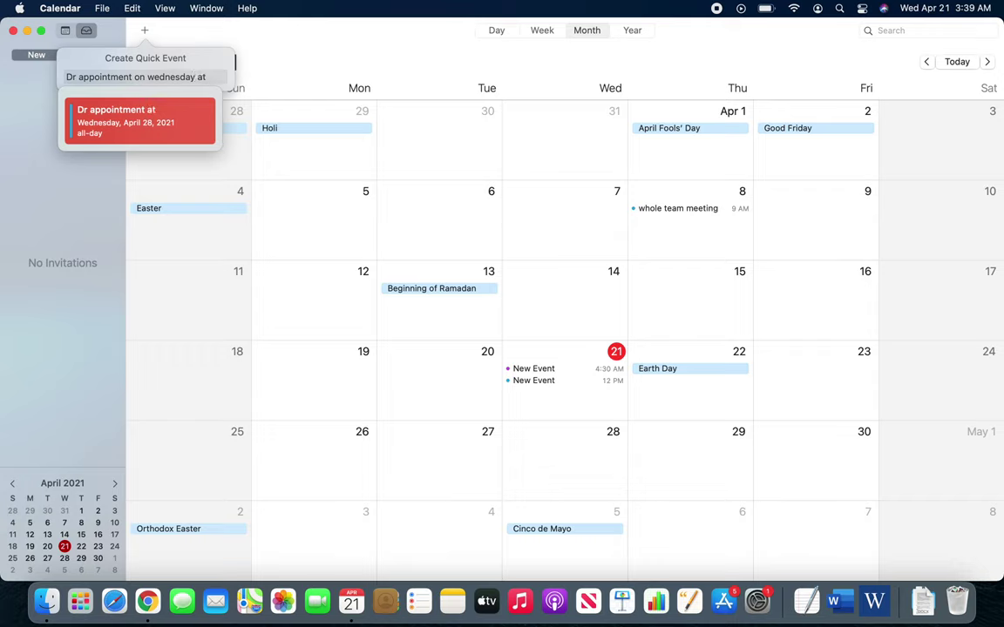
type(" 3:15pm")
key("Return")
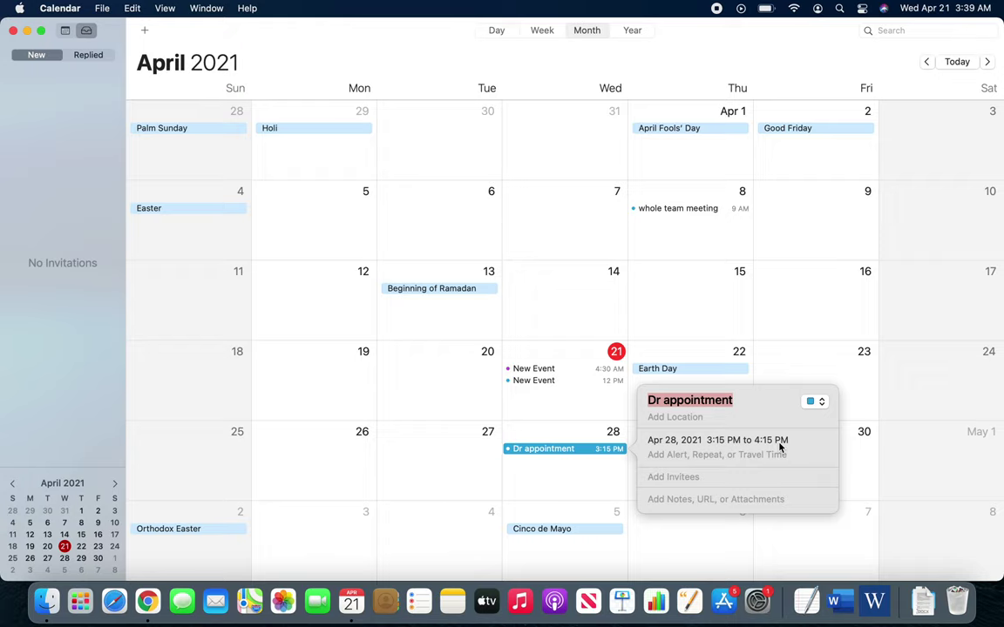
left_click(722, 445)
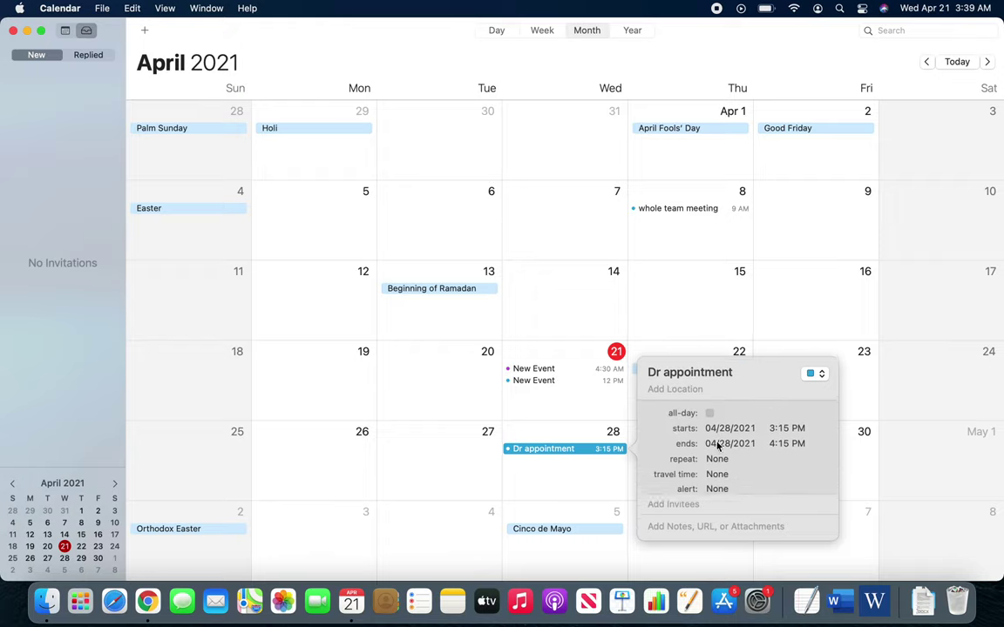
left_click(783, 425)
left_click(785, 442)
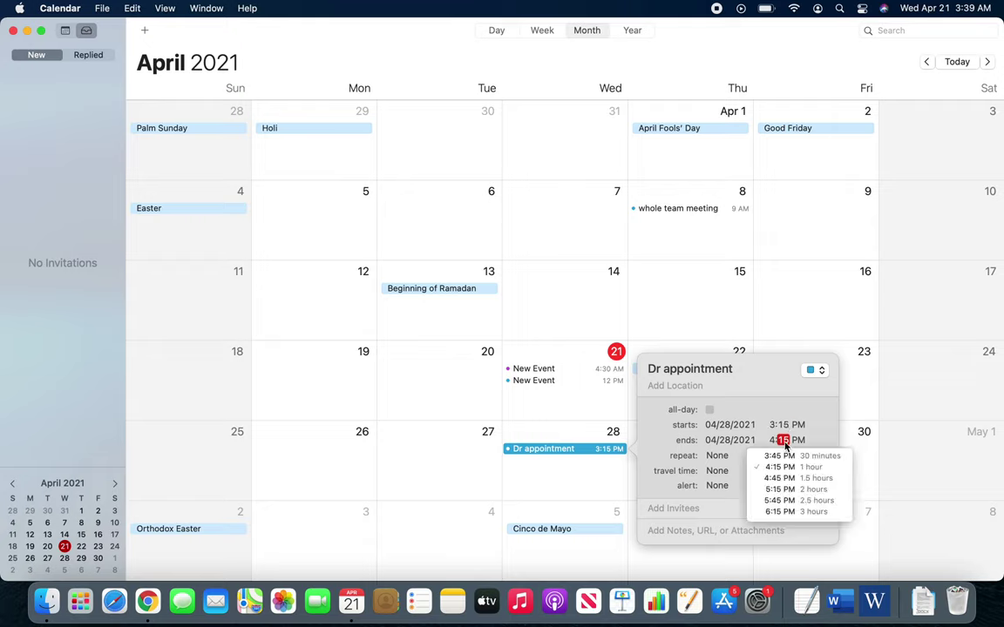
left_click(496, 393)
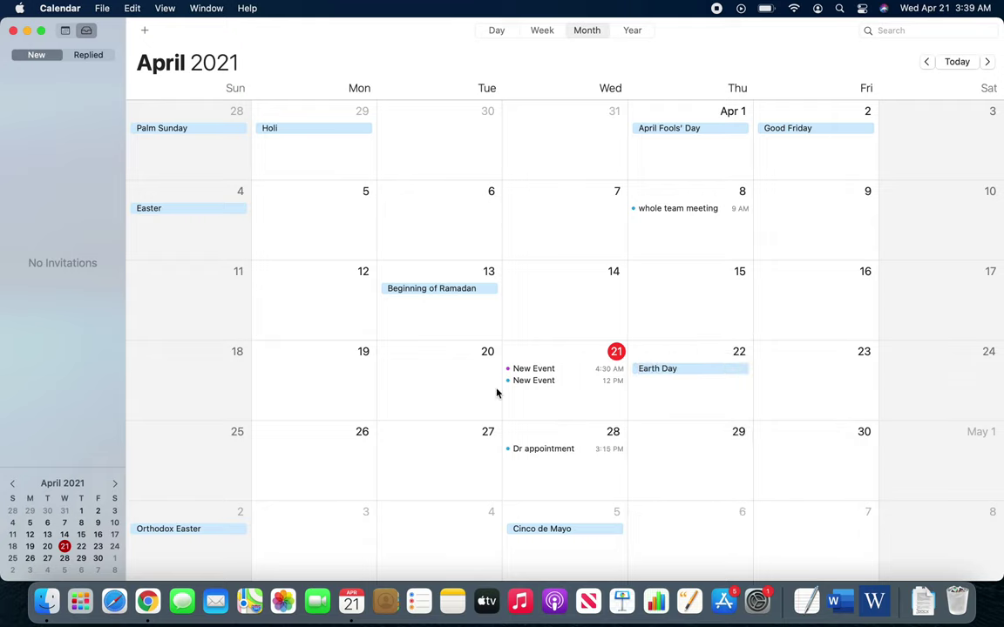
Search for "cinco" to list the Cinco de Mayo occurrences for 2020, 2021 and 2022.
left_click(907, 31)
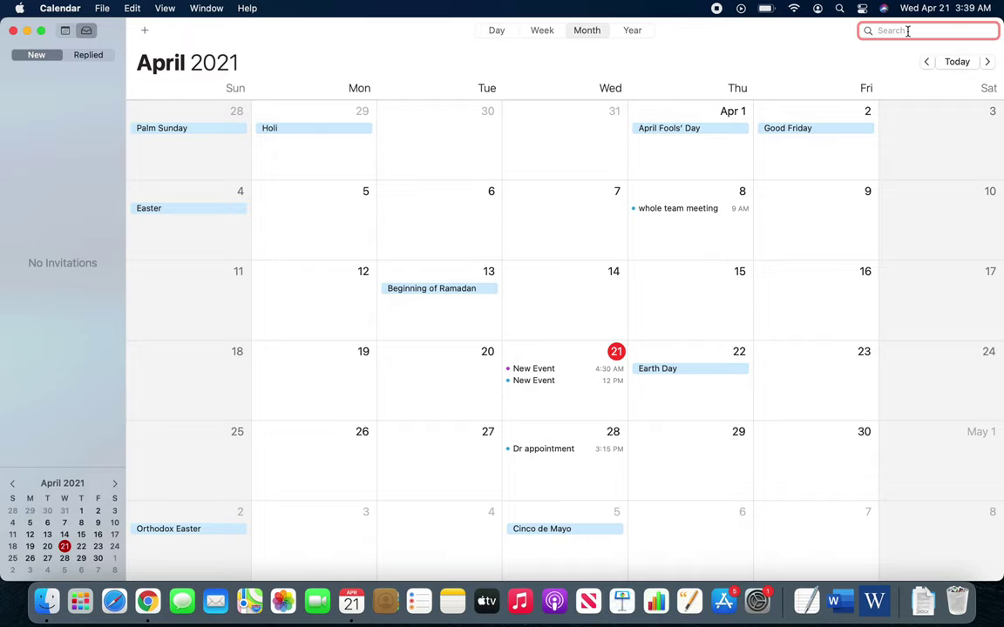
type("cinco")
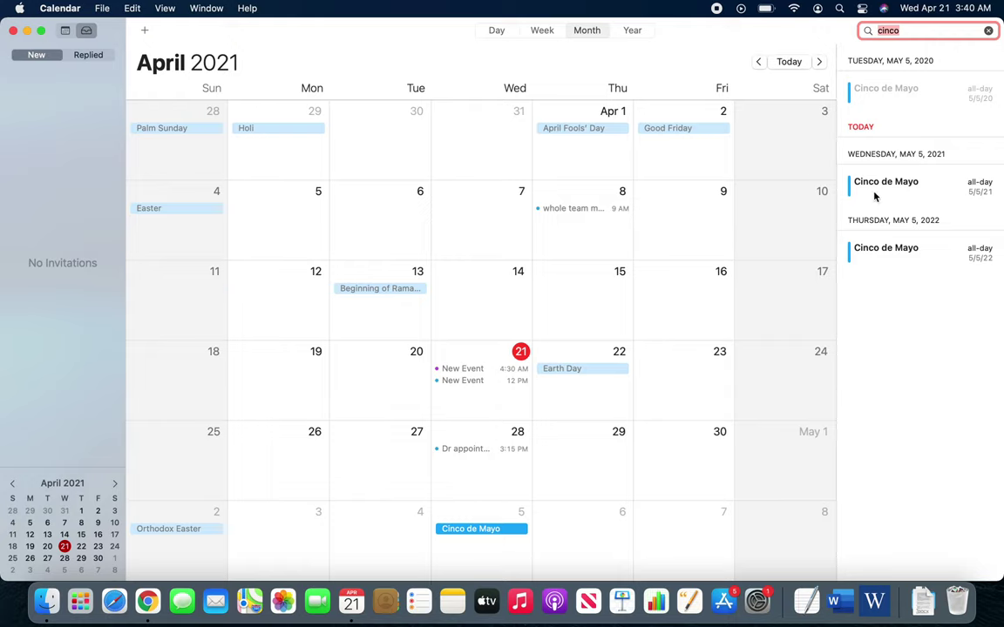